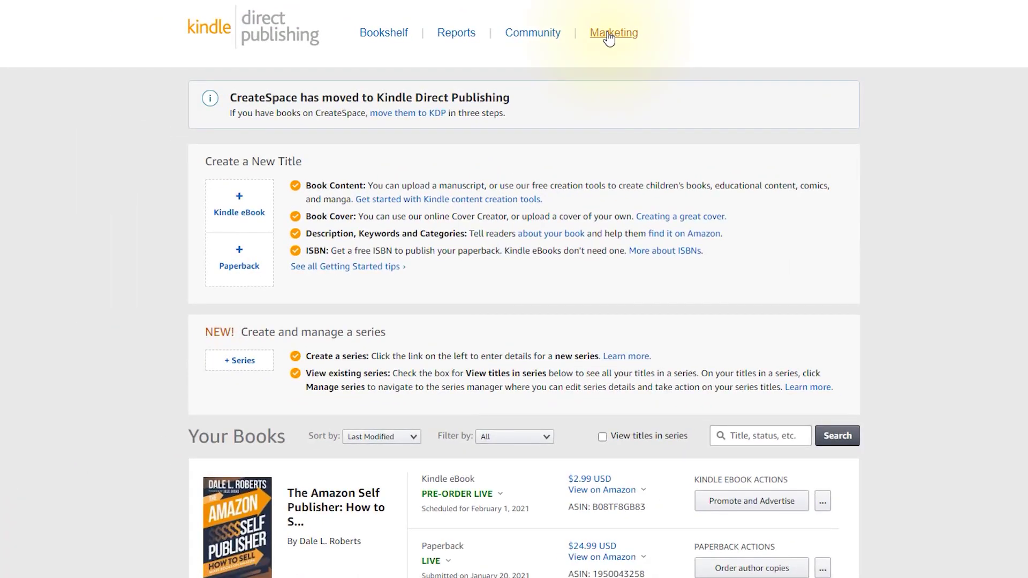
# Step: From the KDP marketing resources, open Author Central author page management for the Amazon.com marketplace
pyautogui.click(609, 39)
pyautogui.click(563, 350)
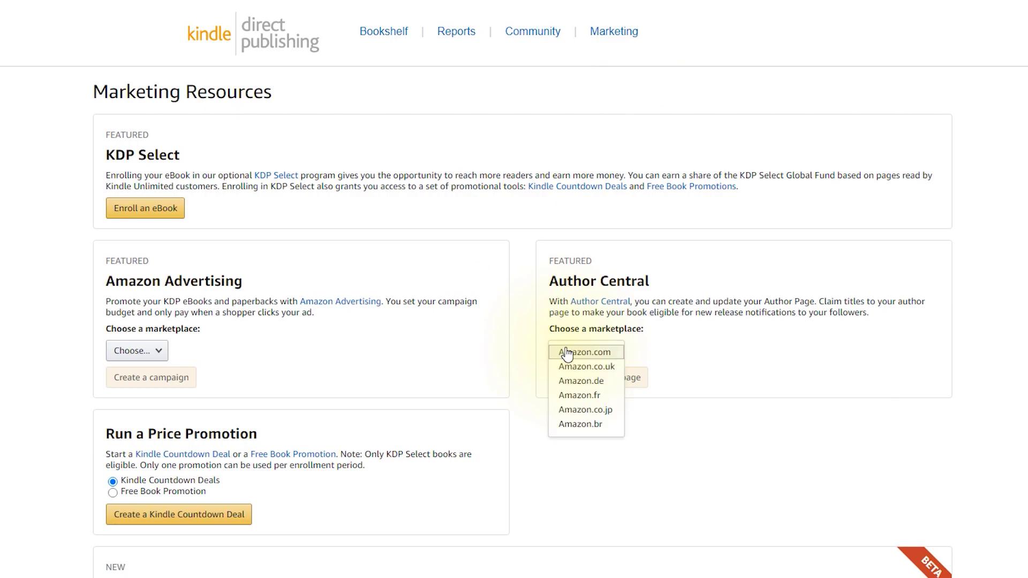
pyautogui.click(567, 353)
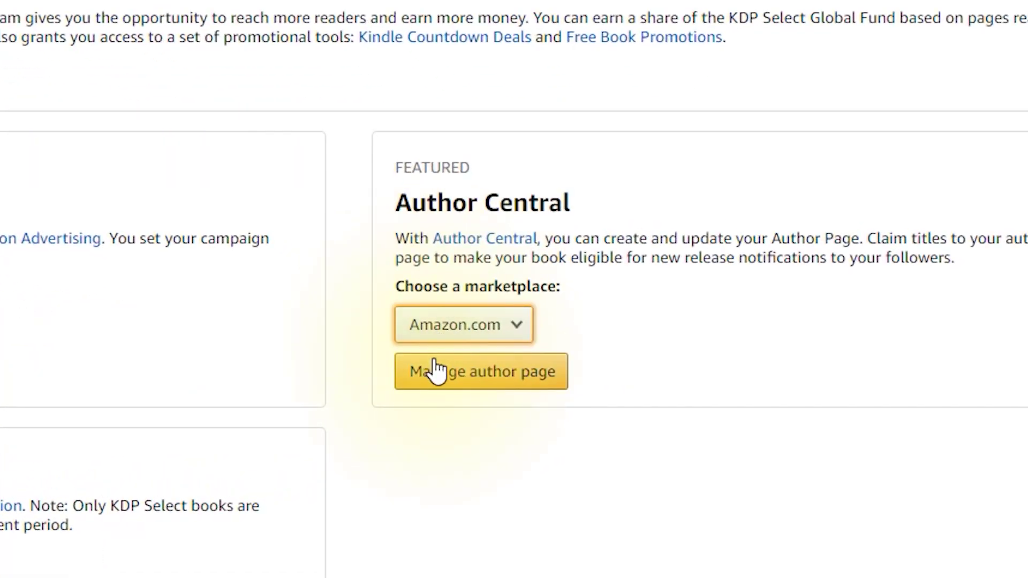
pyautogui.click(436, 381)
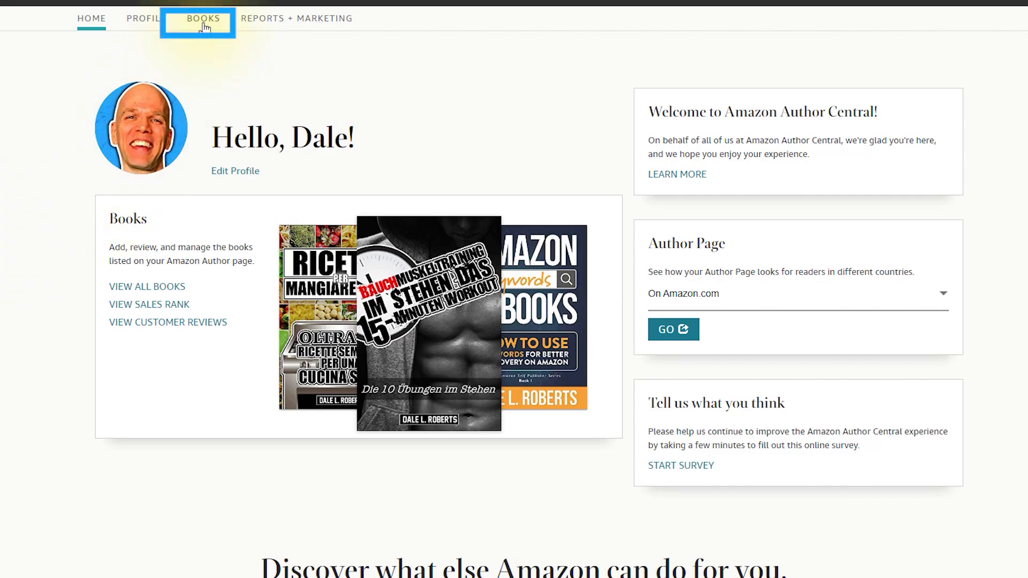
# Step: Start adding a missing book to the Author Central bookshelf and search for it by ASIN B08TF8GB83
pyautogui.click(203, 26)
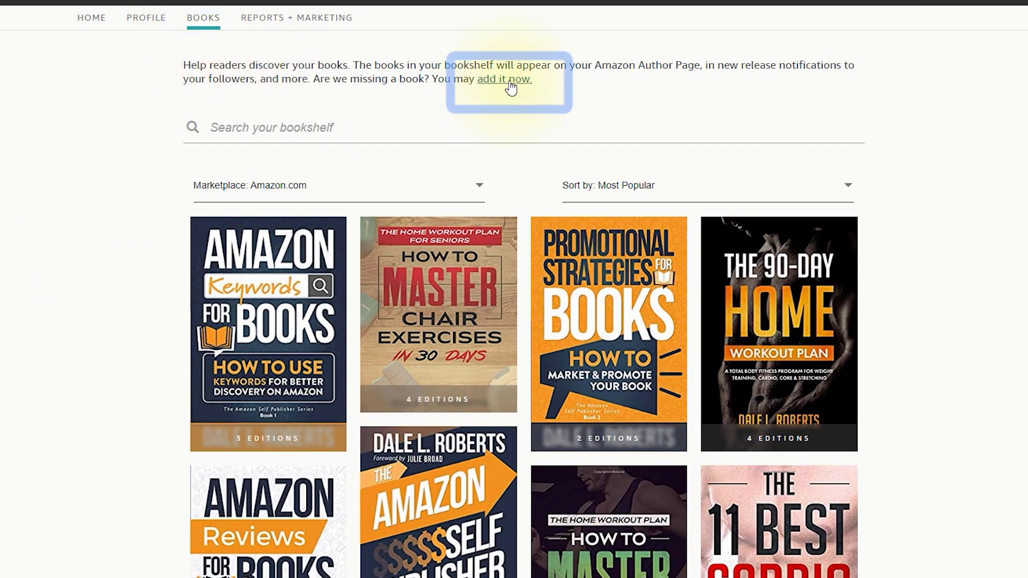
pyautogui.click(511, 86)
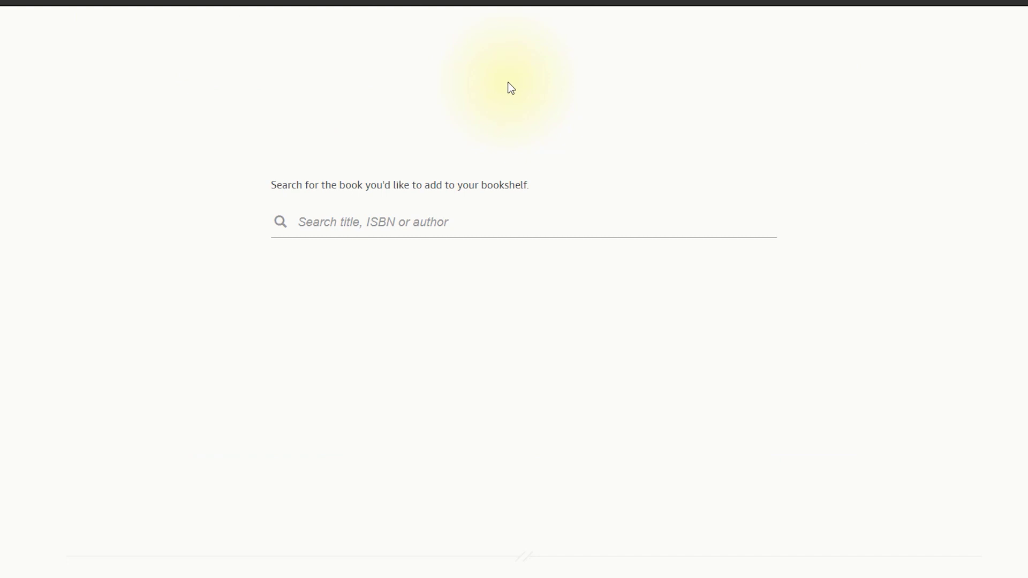
pyautogui.click(355, 226)
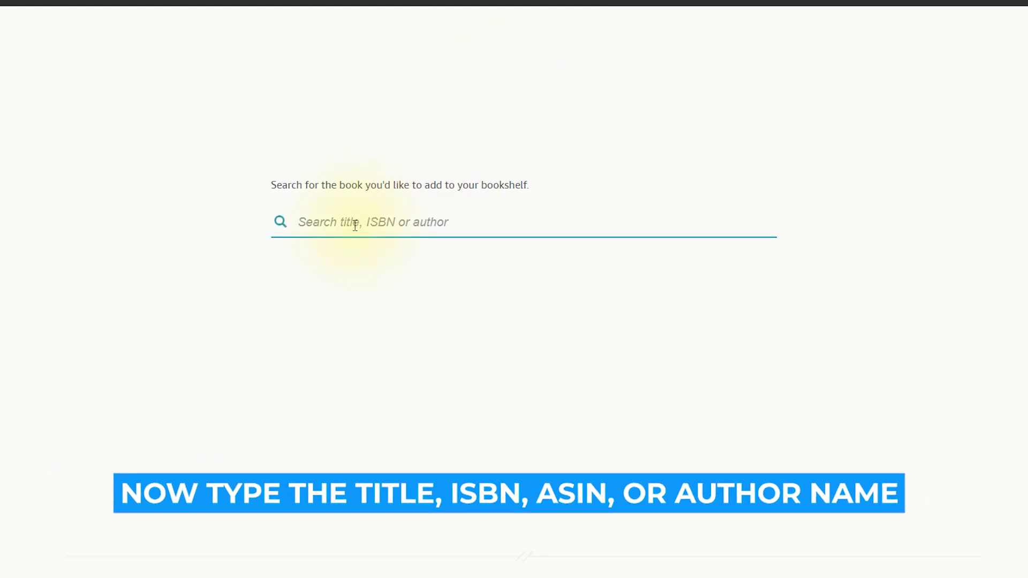
pyautogui.write('B08TF8GB83')
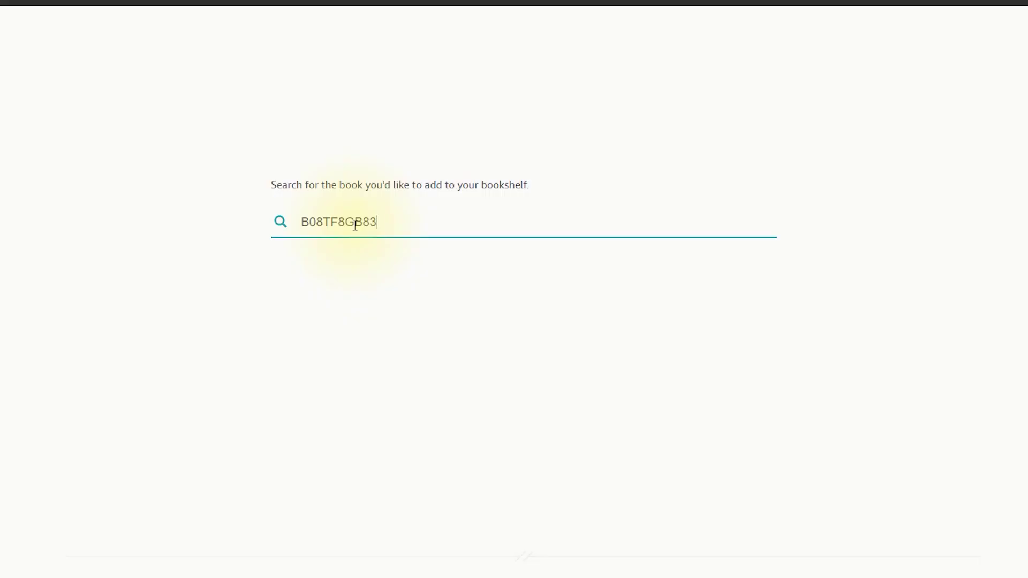
pyautogui.press('Return')
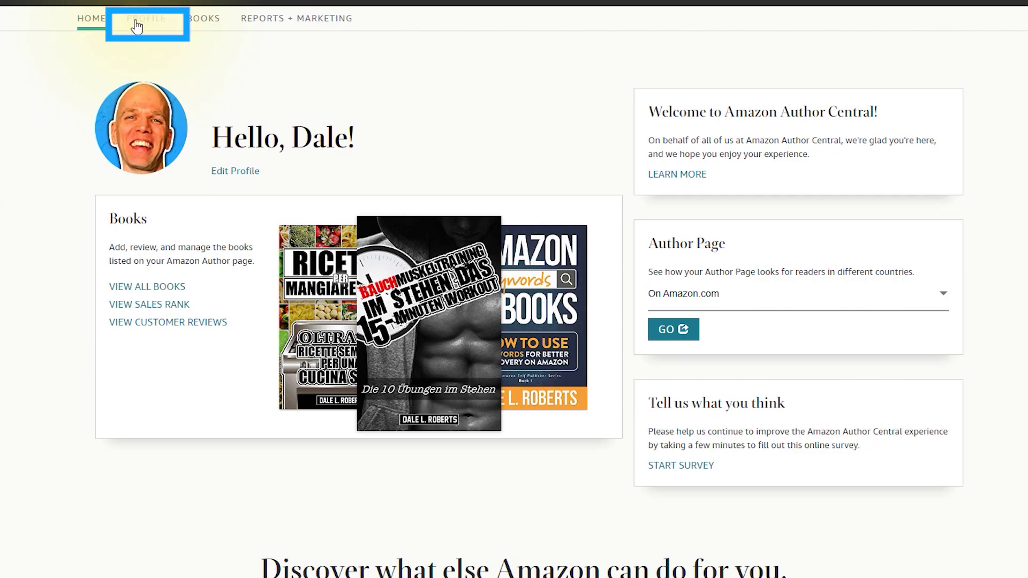
# Step: Open the English biography in the author profile for editing, select its whole text and preview the bio
pyautogui.click(137, 26)
pyautogui.scroll(-3, 544, 355)
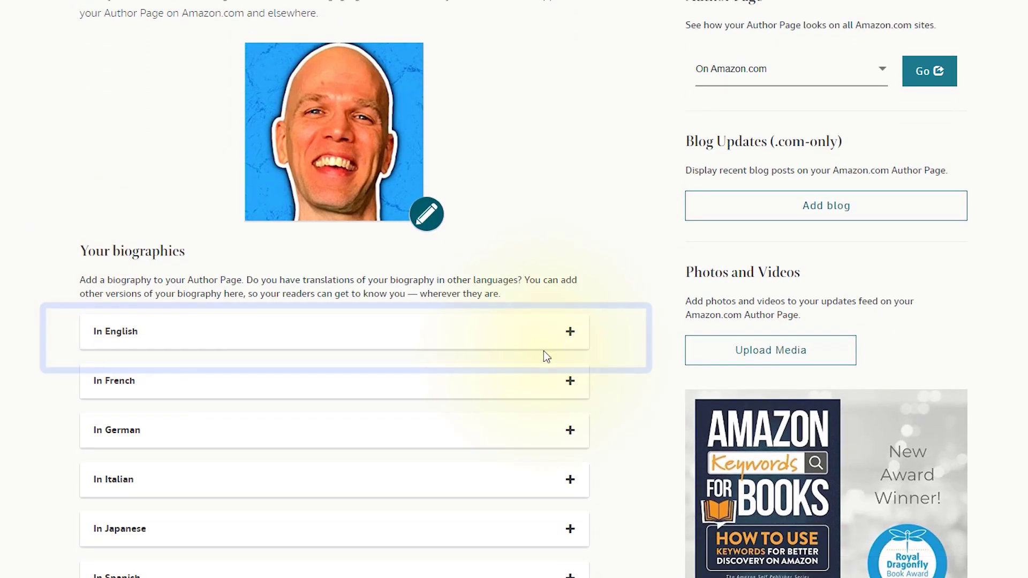
pyautogui.click(569, 333)
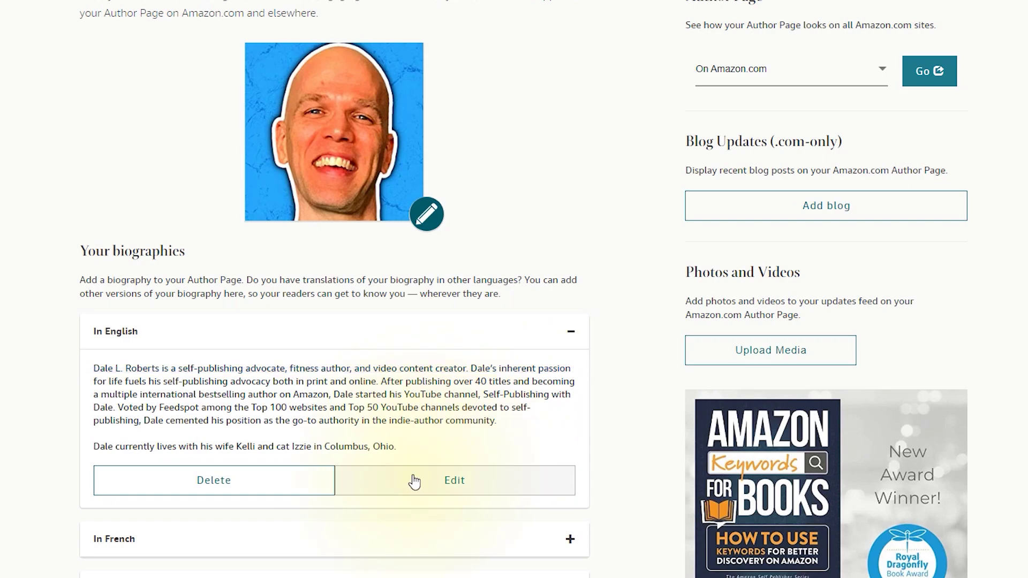
pyautogui.click(414, 480)
pyautogui.click(547, 351)
pyautogui.hotkey('ctrl', 'a')
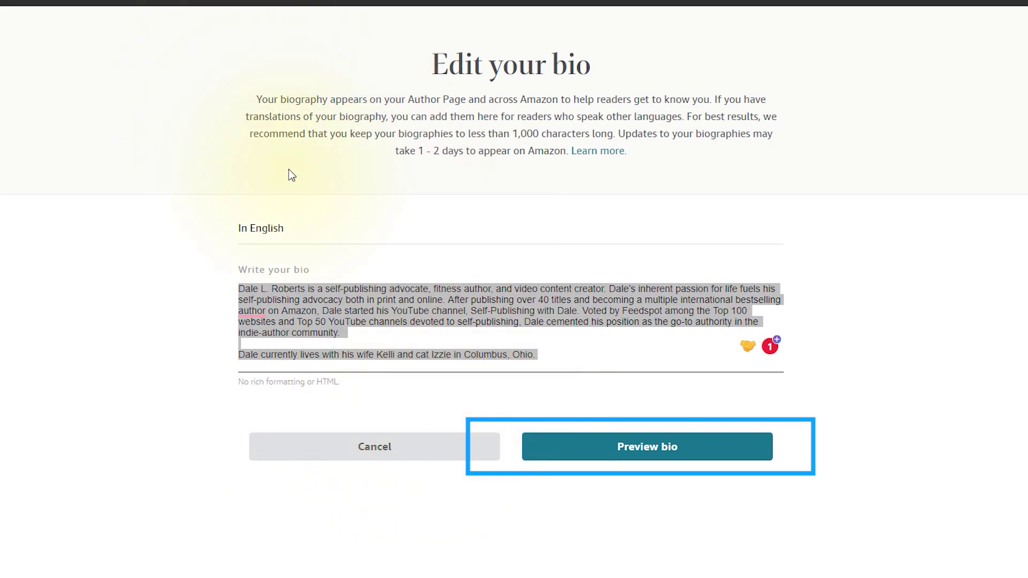
pyautogui.click(542, 445)
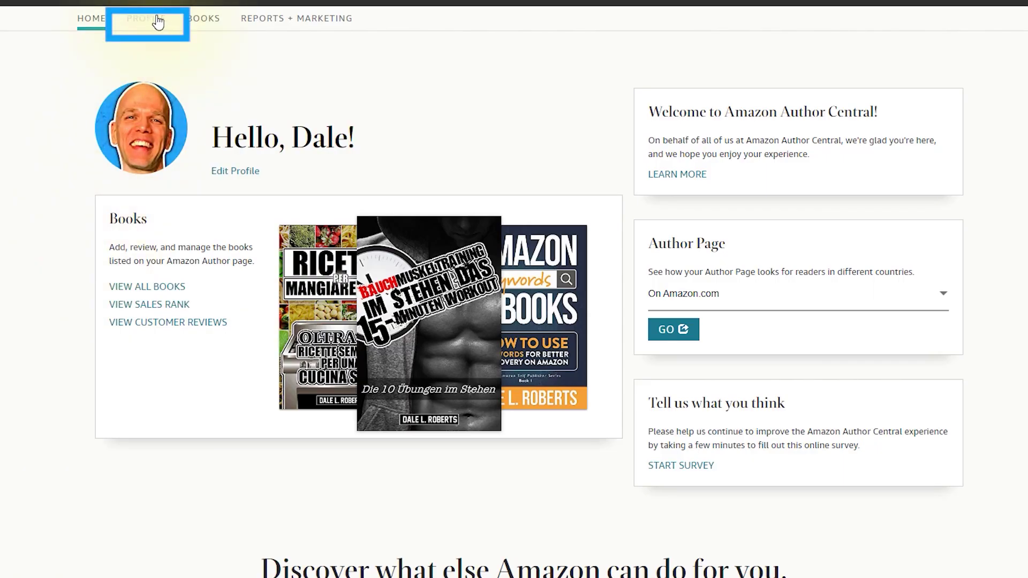
# Step: Open the file chooser for a new author profile photo and close it without choosing an image
pyautogui.click(158, 22)
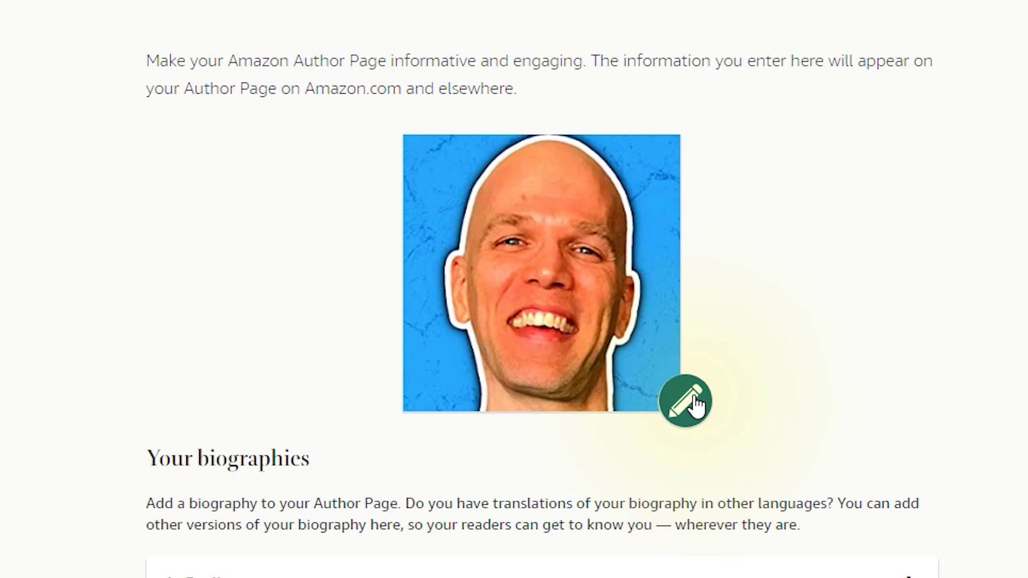
pyautogui.click(695, 404)
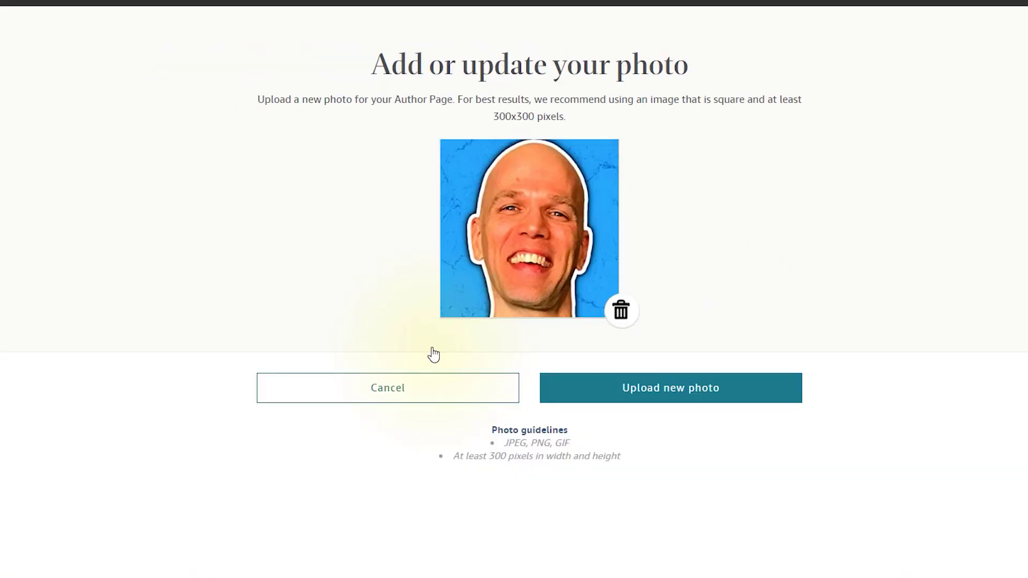
pyautogui.click(646, 392)
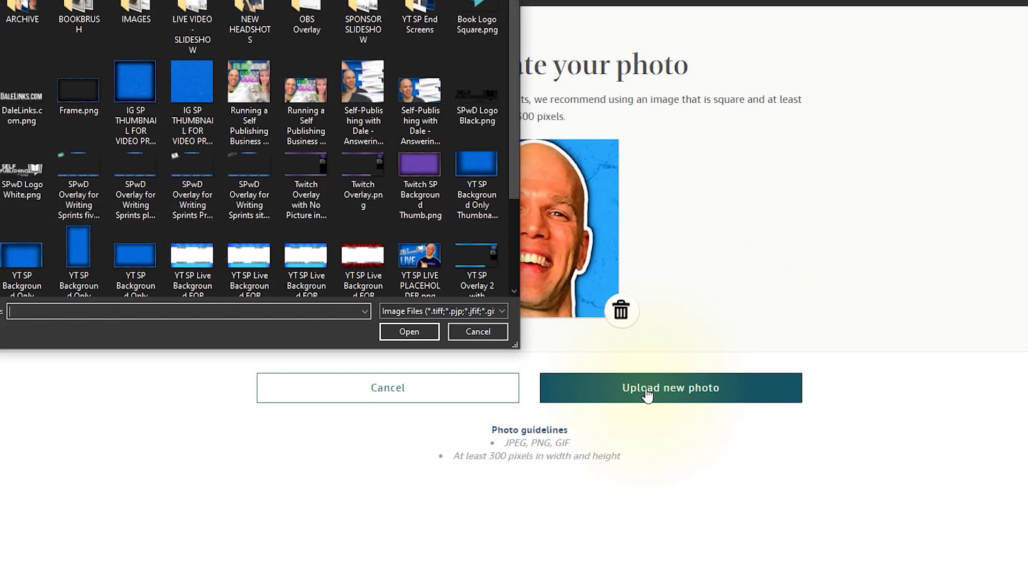
pyautogui.click(482, 332)
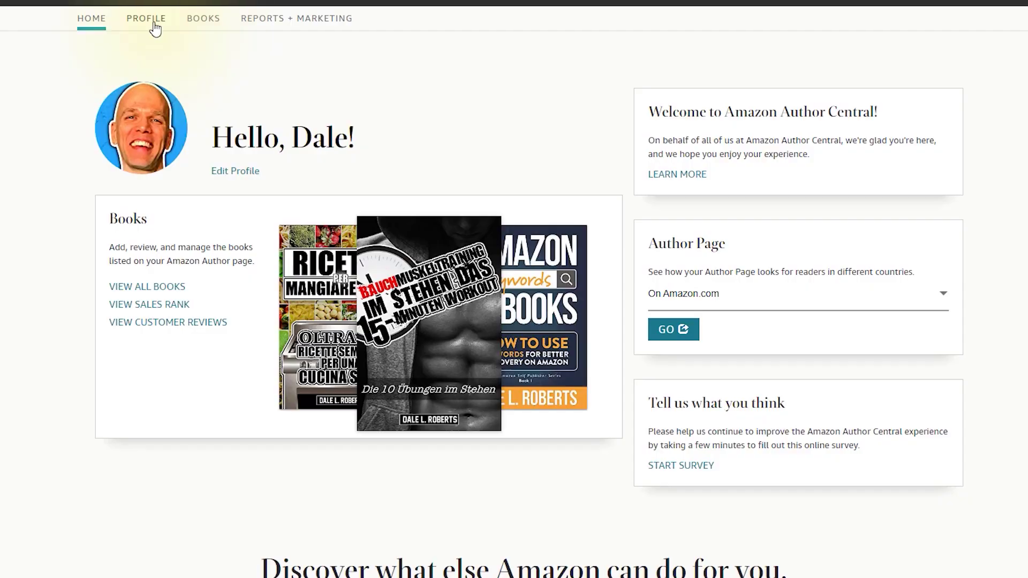
# Step: Open the profile's media upload page and bring up the photo and video file choosers, cancelling each one
pyautogui.click(152, 19)
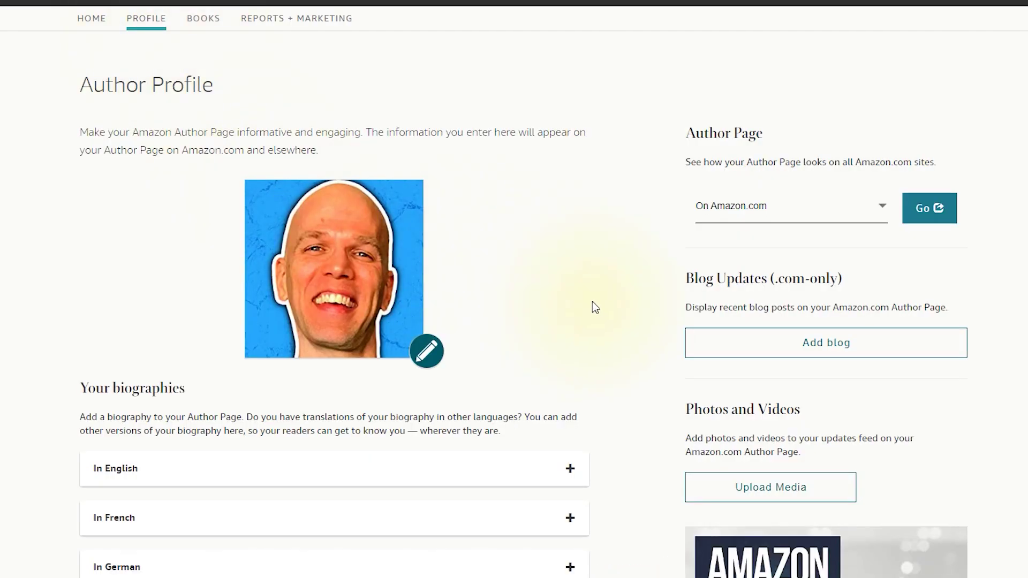
pyautogui.scroll(-5, 604, 316)
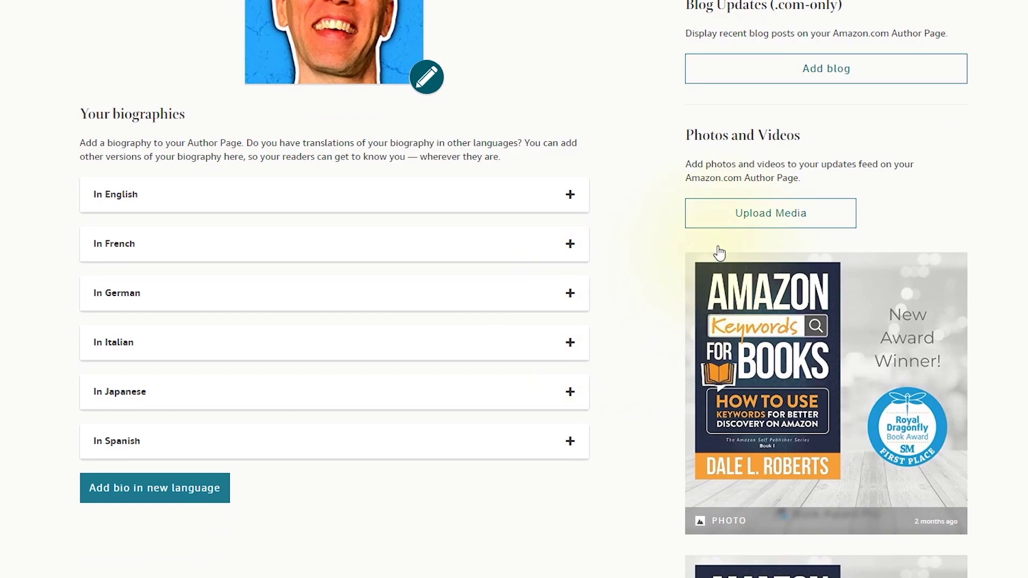
pyautogui.click(718, 220)
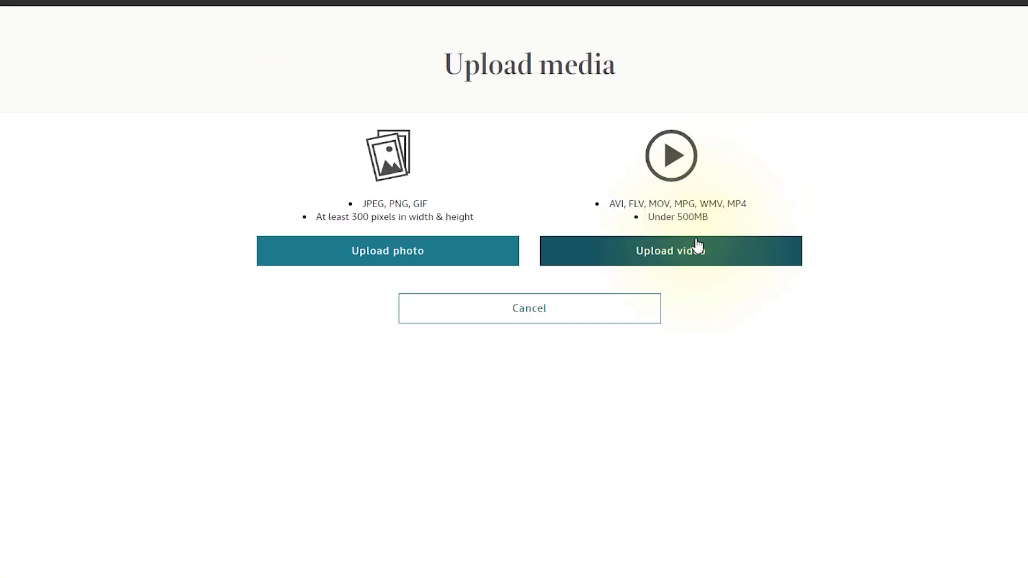
pyautogui.click(380, 264)
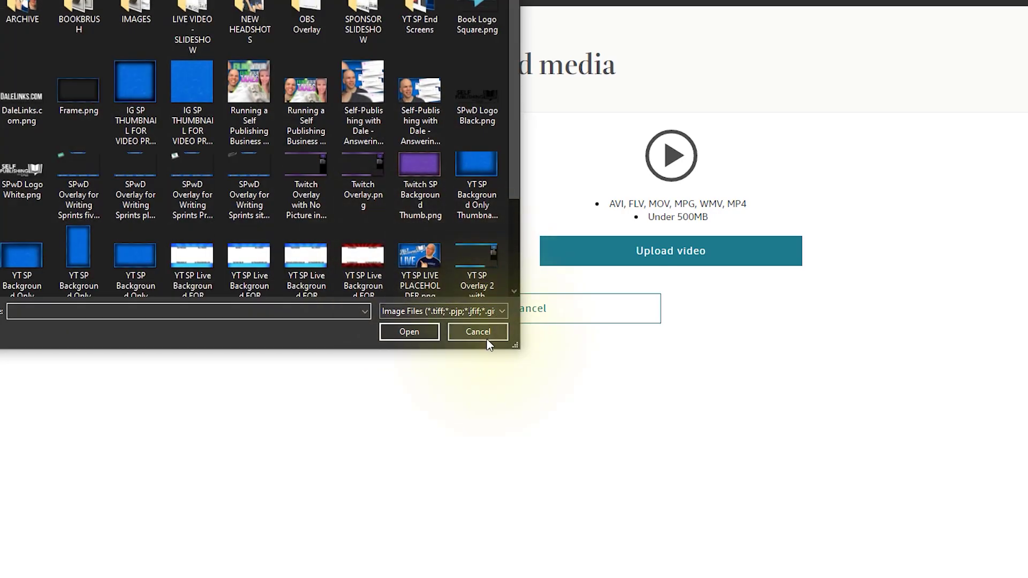
pyautogui.click(477, 332)
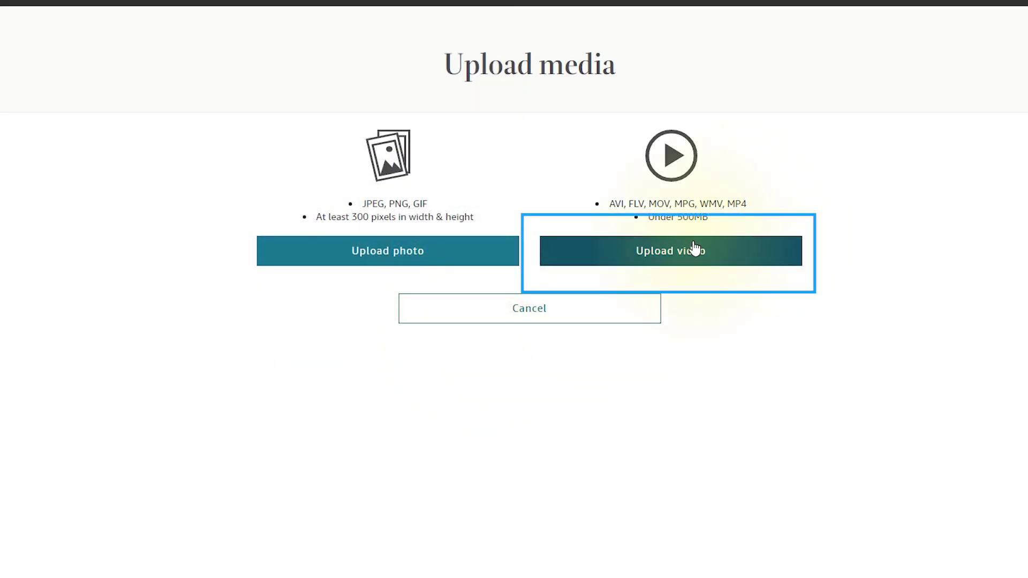
pyautogui.click(695, 248)
pyautogui.click(478, 332)
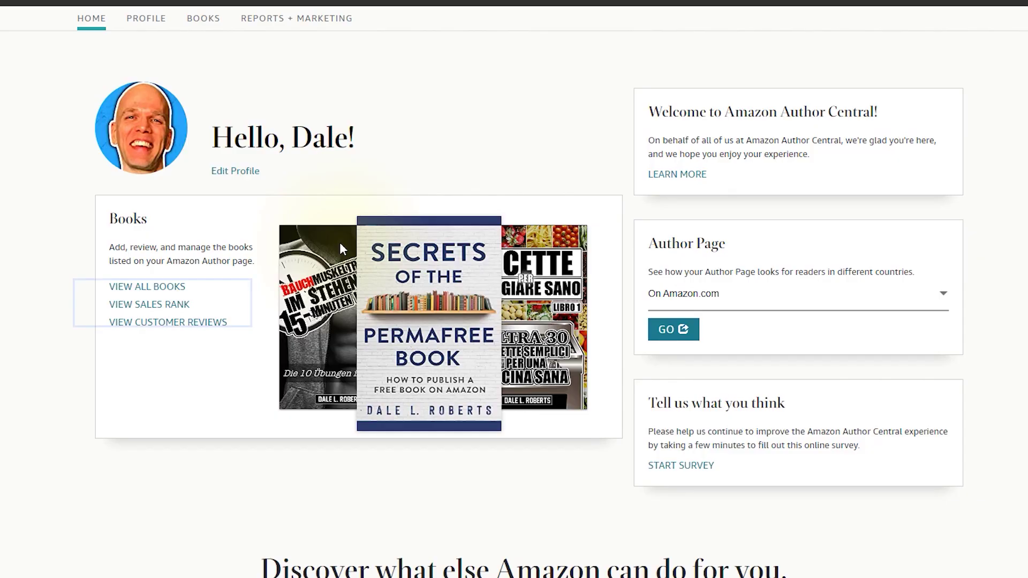
# Step: View the Sales Rank report for the books and look through its marketplace and book filter options
pyautogui.click(122, 304)
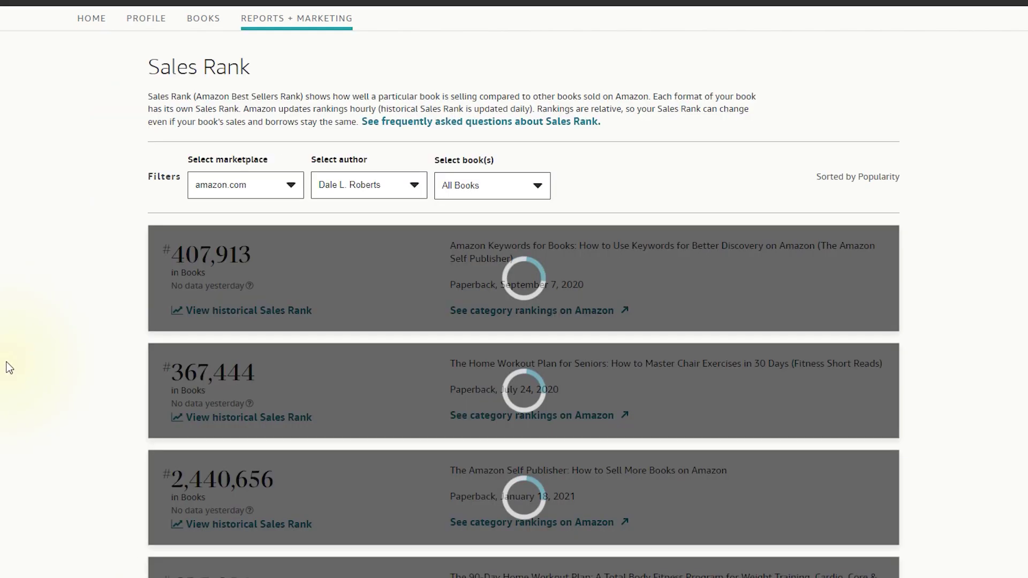
pyautogui.scroll(-3, 36, 357)
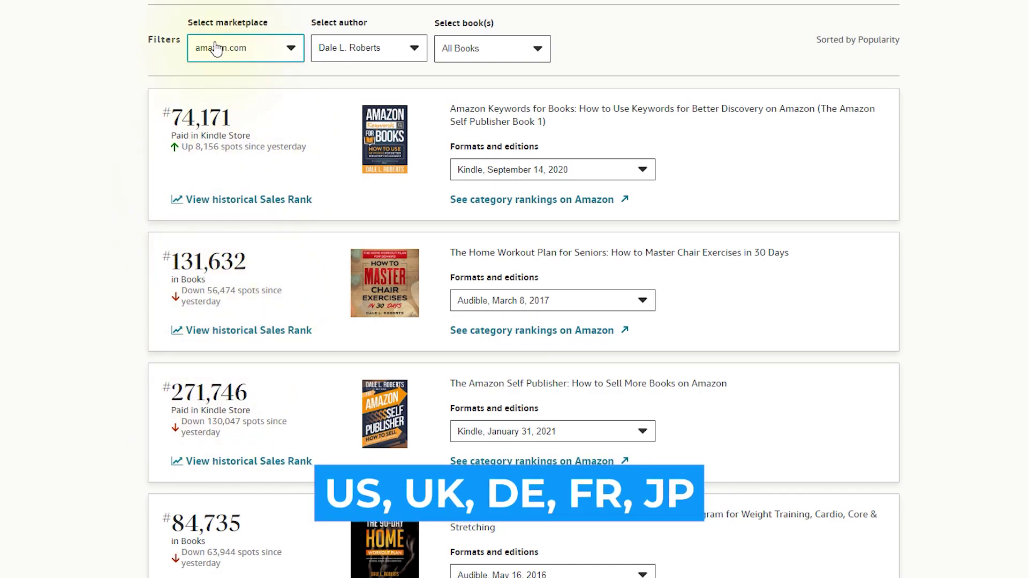
pyautogui.click(216, 48)
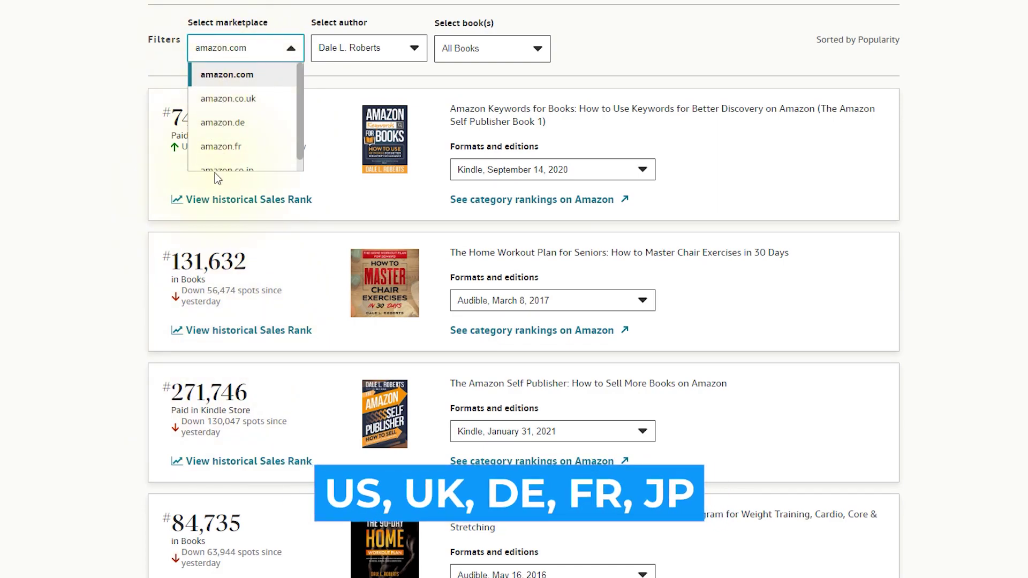
pyautogui.click(101, 162)
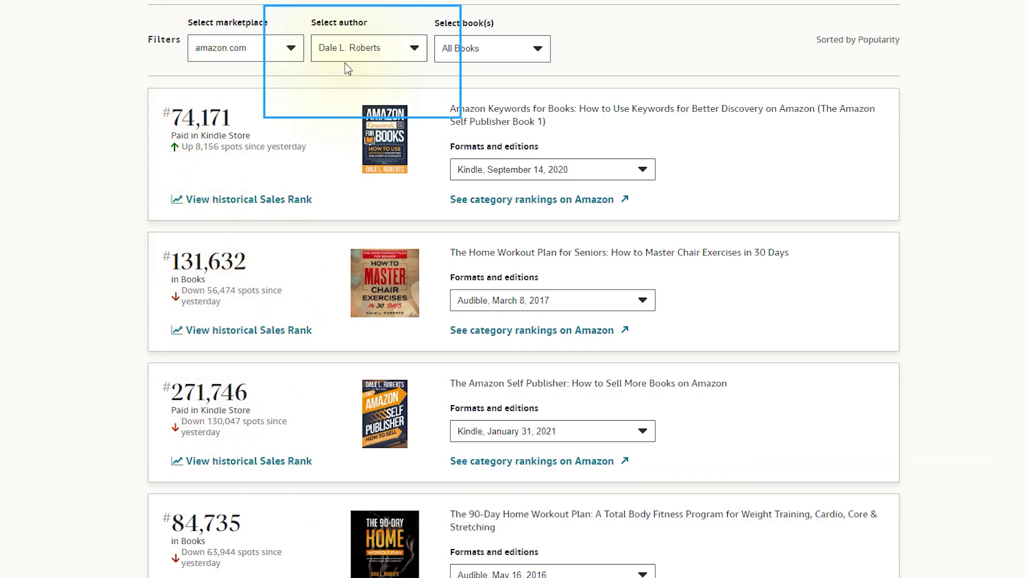
pyautogui.click(467, 55)
pyautogui.click(95, 217)
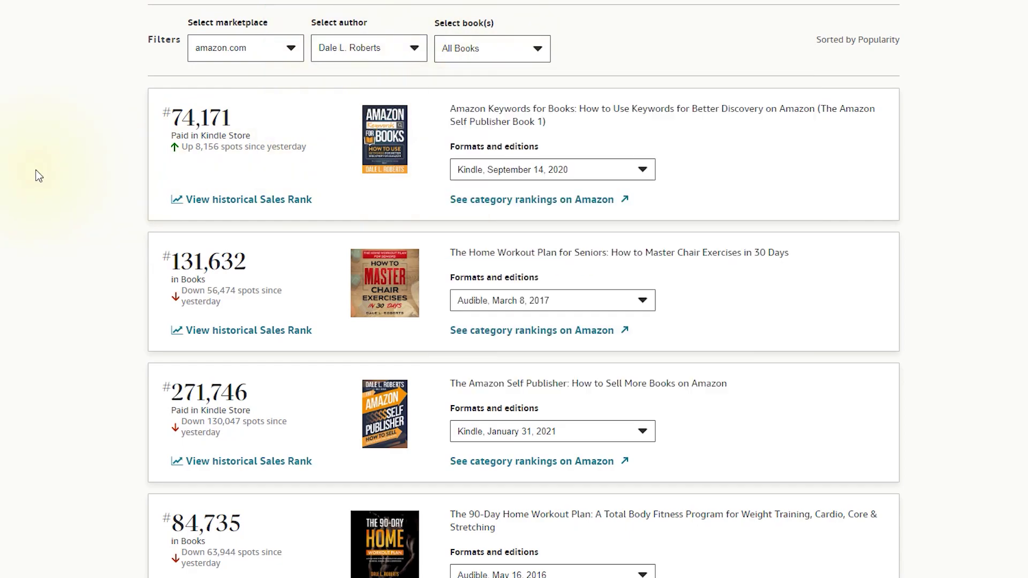
# Step: Compare the sales rank of Amazon Keywords for Books across its Paperback, Audible and Kindle editions, ending on Kindle
pyautogui.click(483, 170)
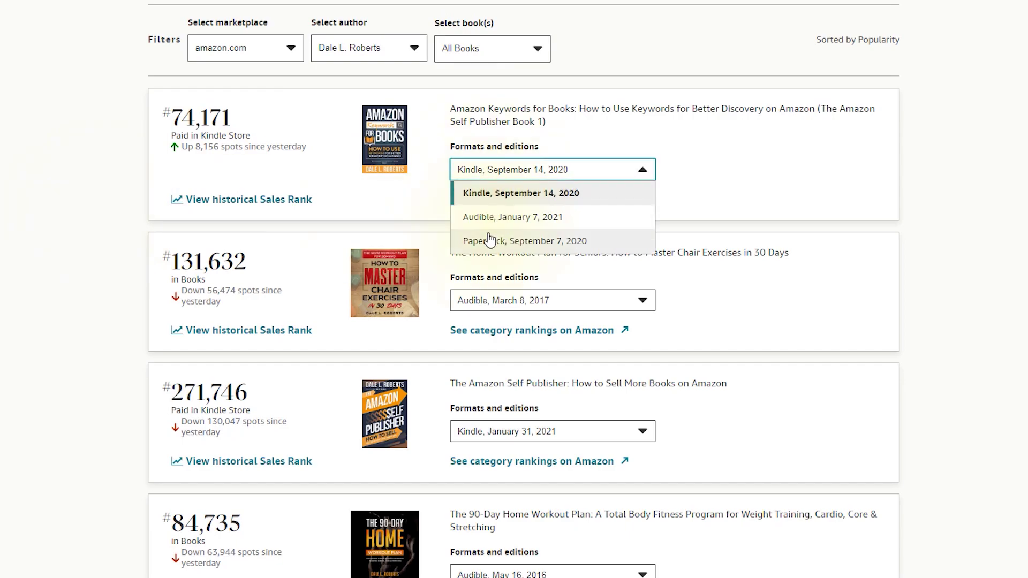
pyautogui.click(488, 239)
pyautogui.click(506, 177)
pyautogui.click(501, 216)
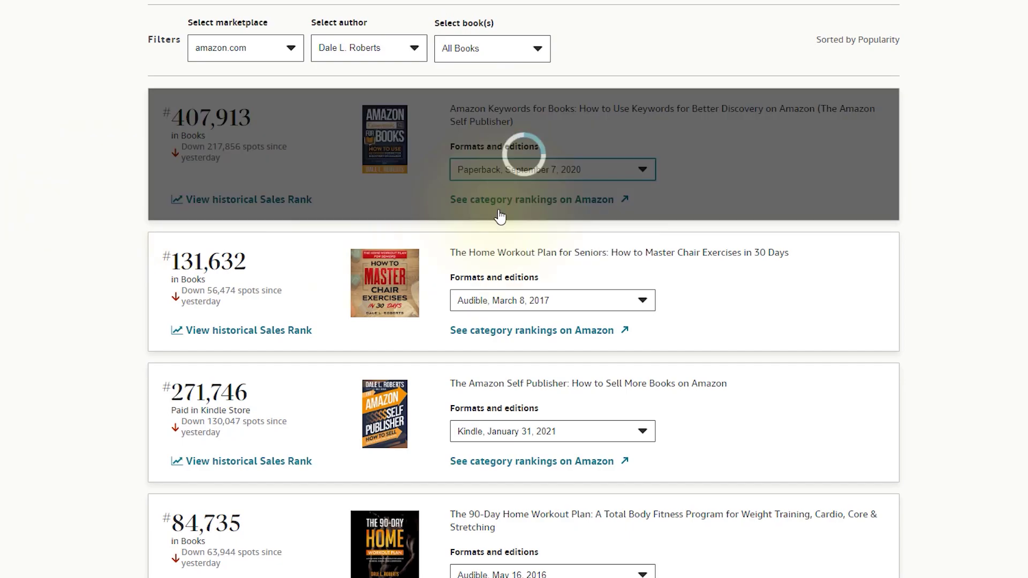
pyautogui.click(501, 169)
pyautogui.click(508, 192)
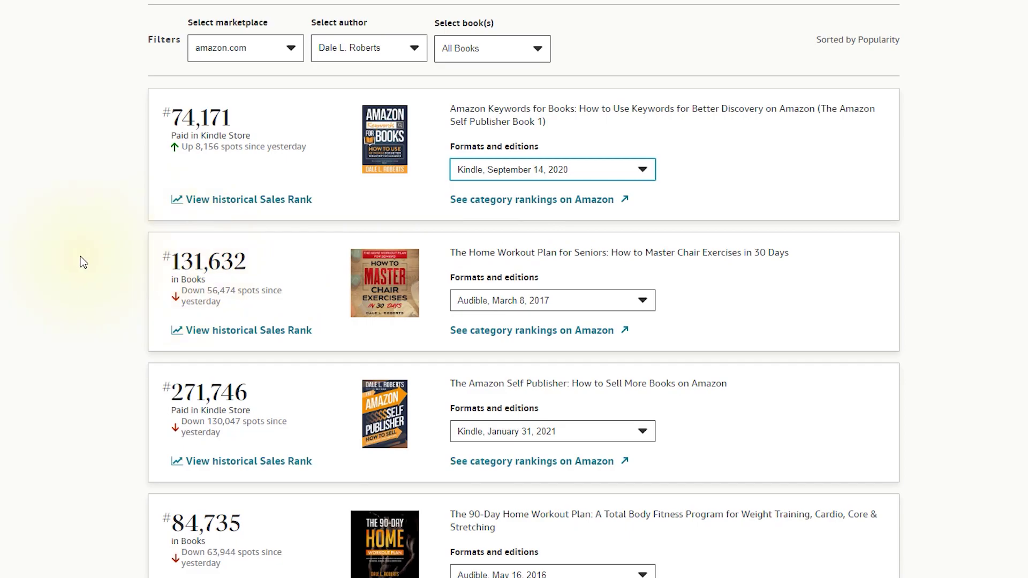
# Step: View the historical sales rank of the Kindle edition of Amazon Keywords for Books over 6 months, 1 year and all available data
pyautogui.click(257, 200)
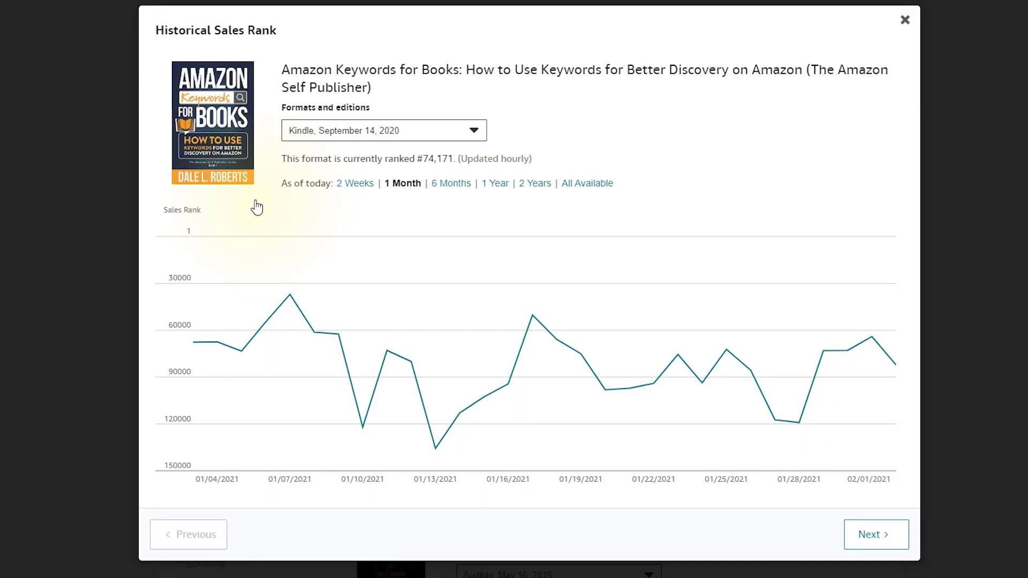
pyautogui.click(441, 186)
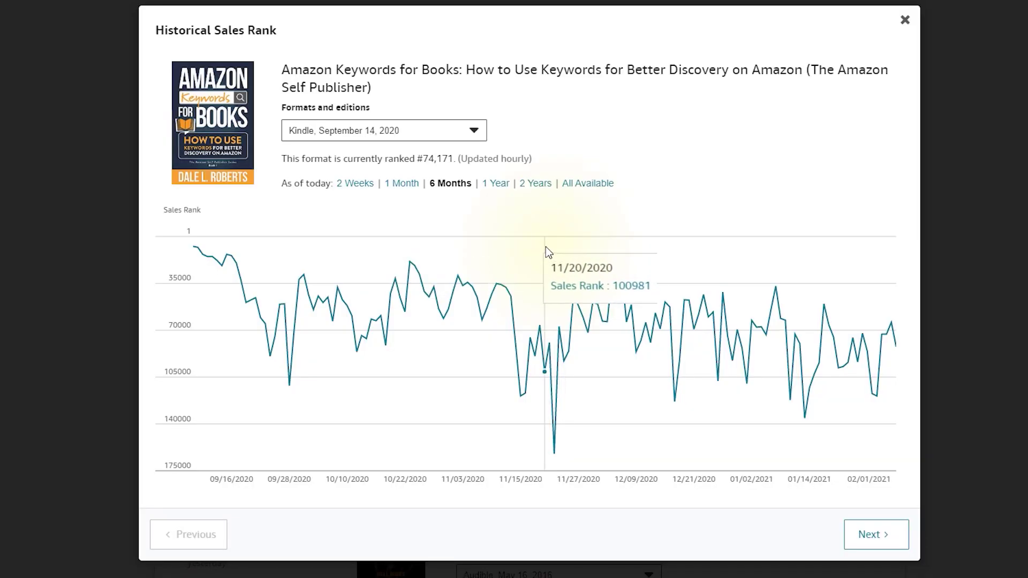
pyautogui.click(495, 185)
pyautogui.click(582, 189)
# Step: Switch the historical sales rank chart to the Audible edition and then to the Paperback edition
pyautogui.click(473, 133)
pyautogui.click(484, 156)
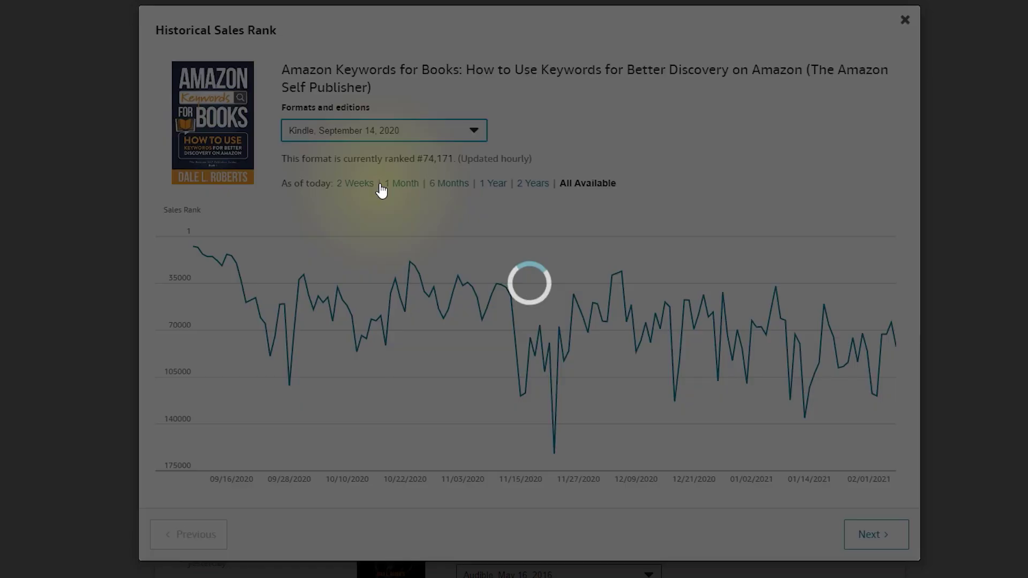
pyautogui.click(455, 136)
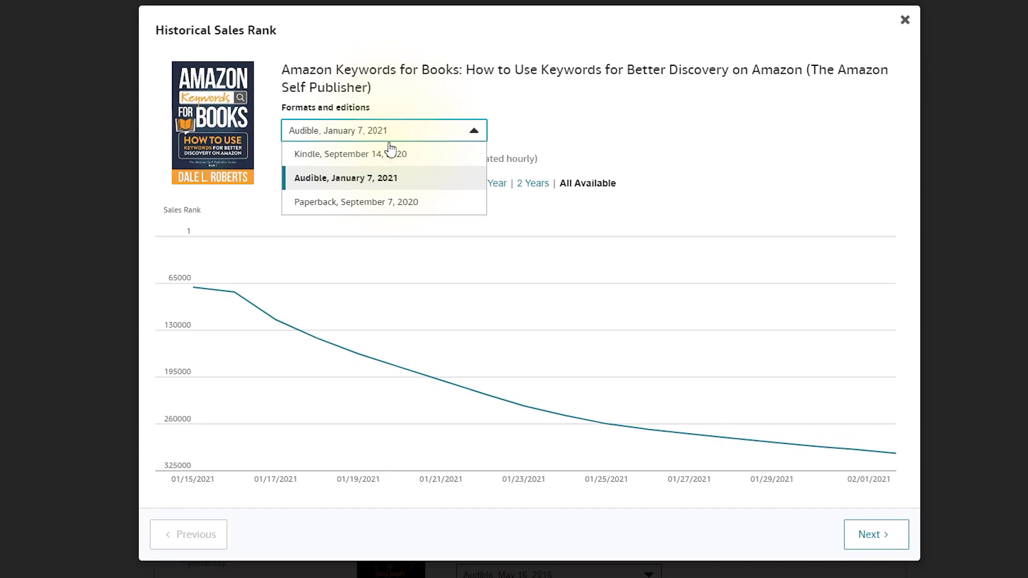
pyautogui.click(380, 202)
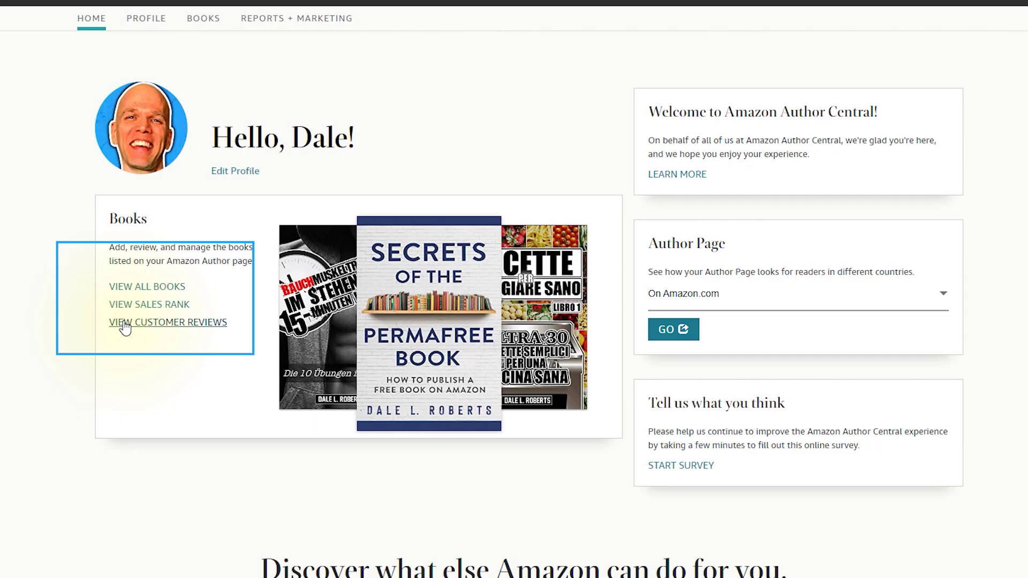
# Step: View the Customer Reviews report for the books and look through its marketplace and book filter options
pyautogui.click(124, 323)
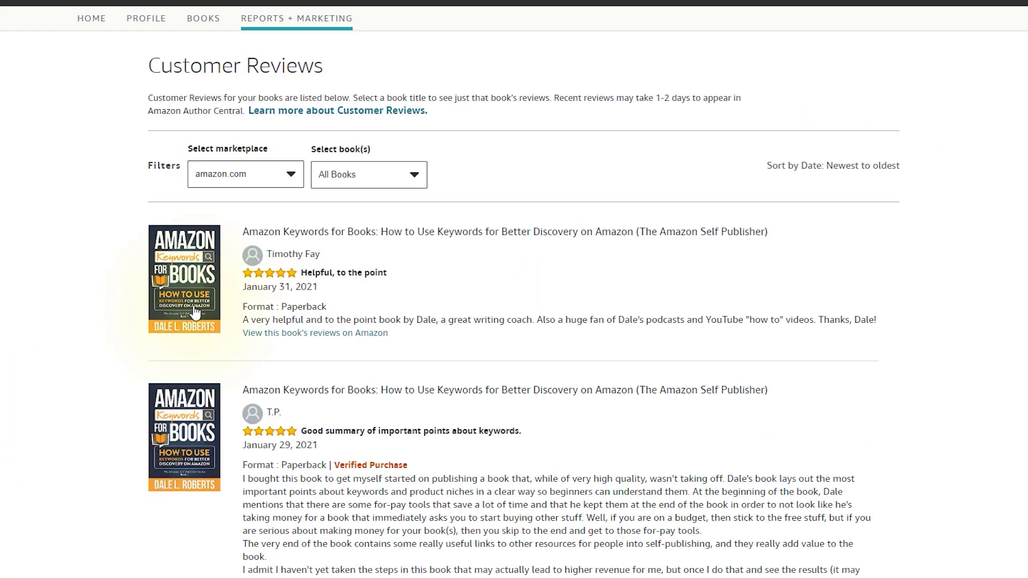
pyautogui.click(224, 169)
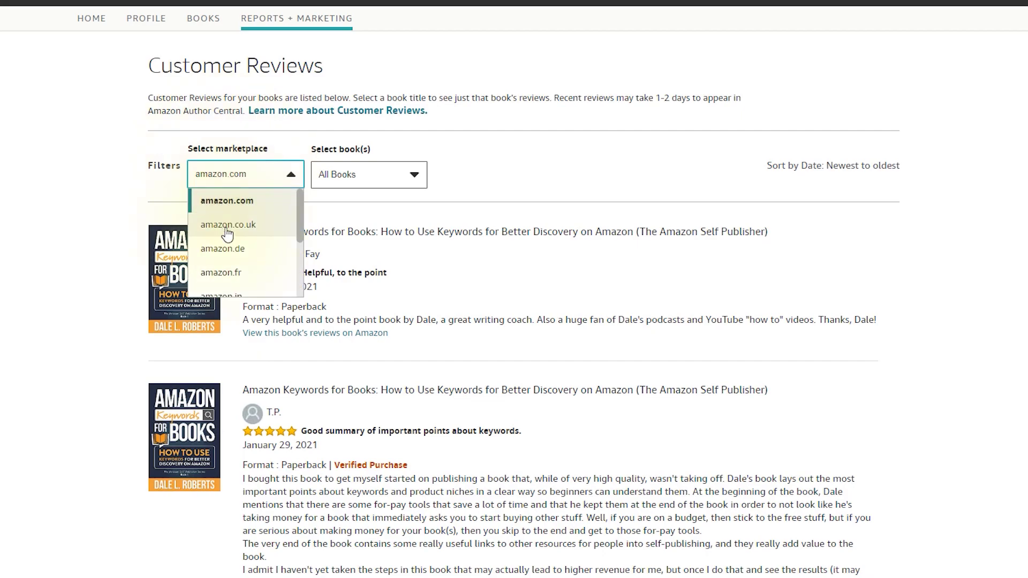
pyautogui.scroll(-5, 227, 246)
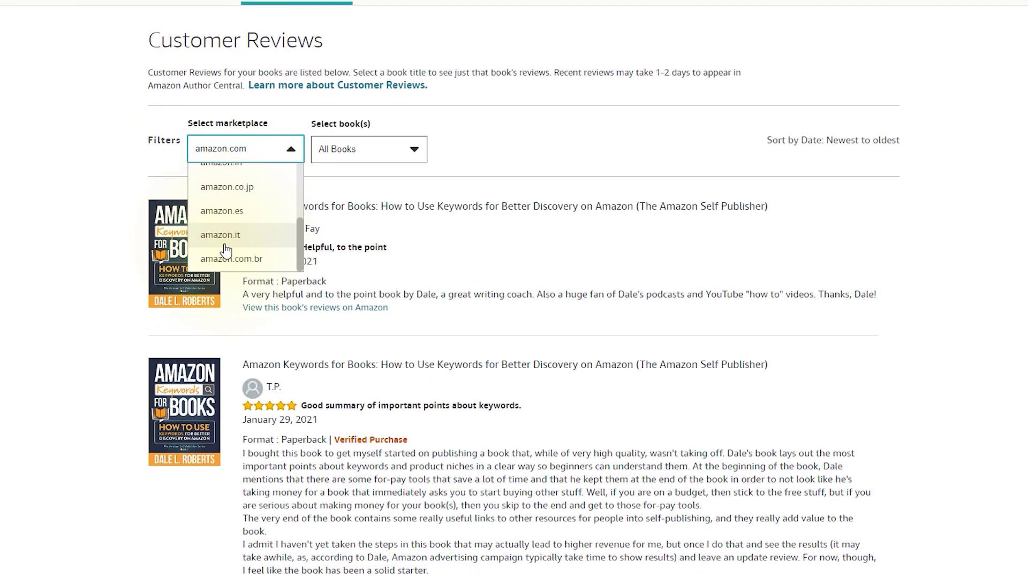
pyautogui.scroll(1, 225, 248)
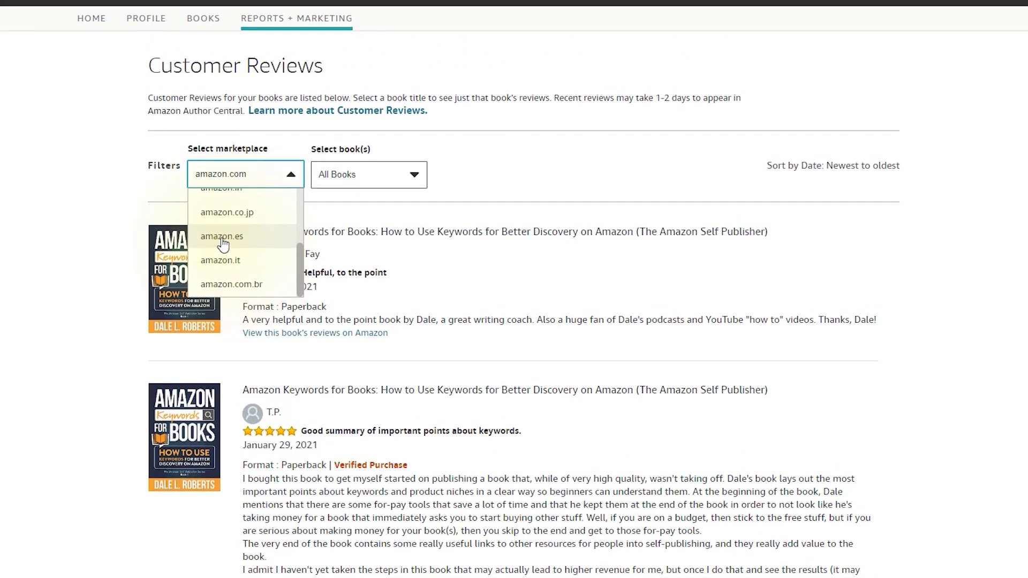
pyautogui.click(355, 175)
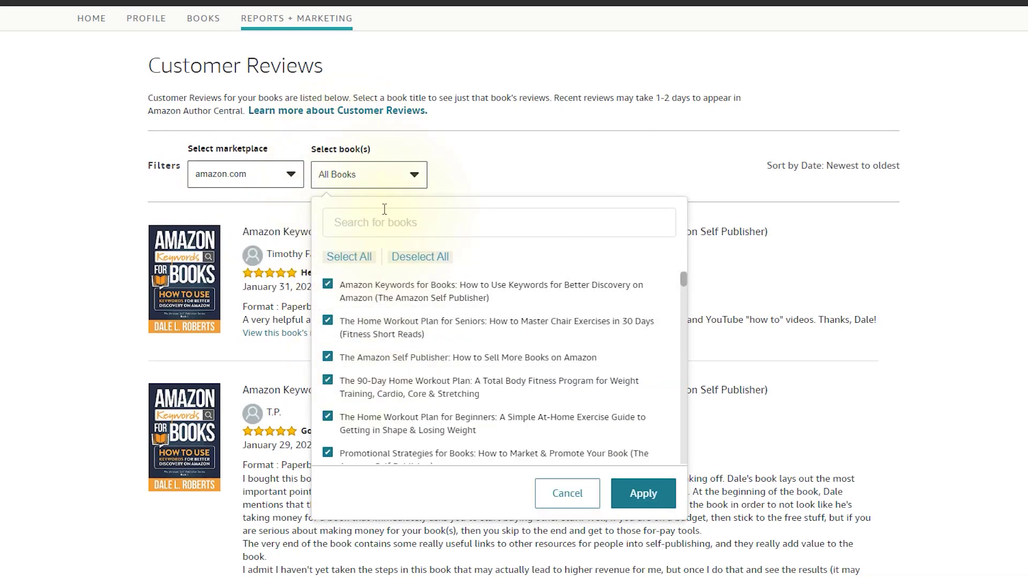
pyautogui.click(448, 183)
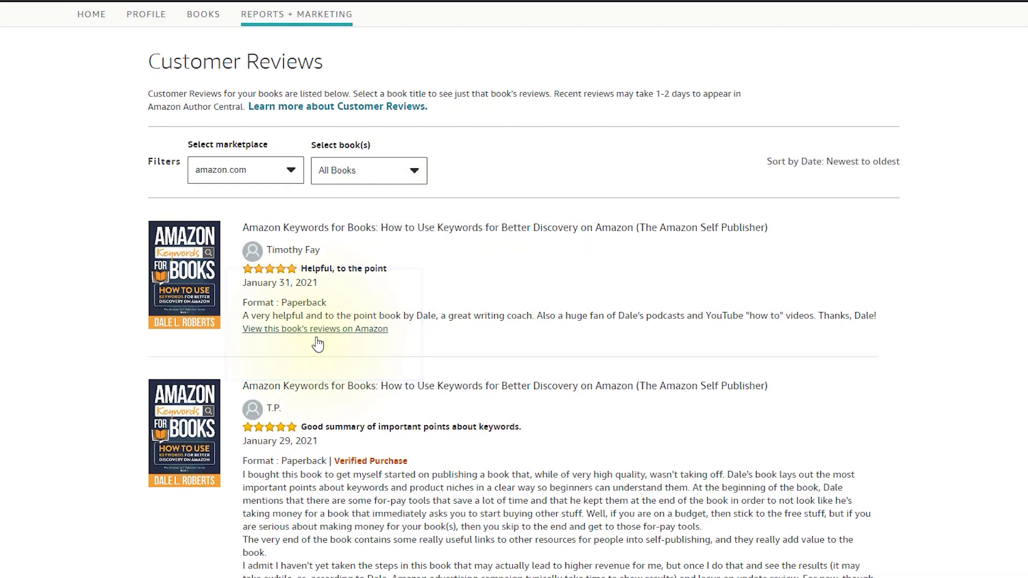
# Step: View the reviews of Amazon Keywords for Books on Amazon and read through the United States customer reviews
pyautogui.scroll(-3, 318, 345)
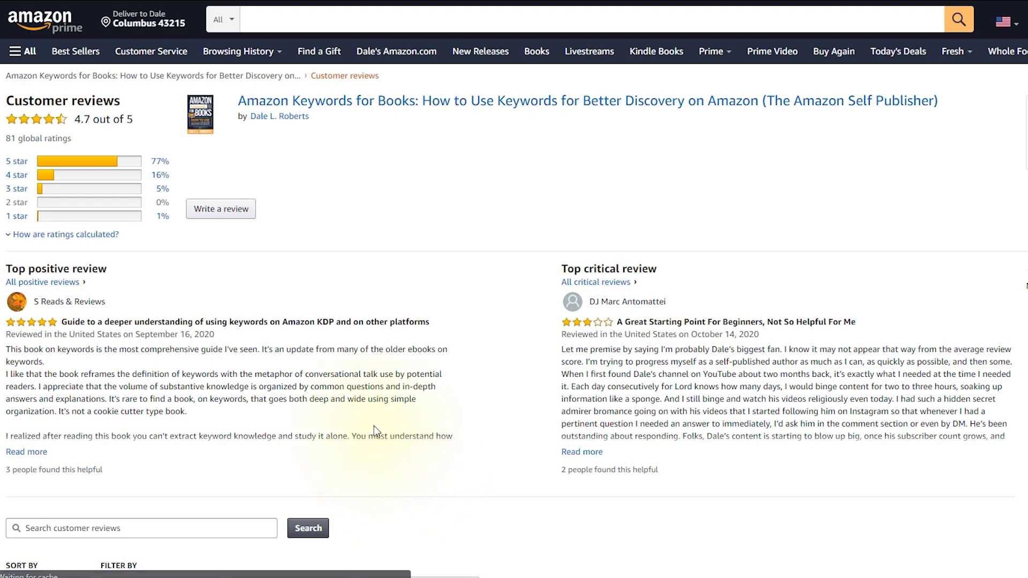
pyautogui.scroll(-5, 375, 433)
pyautogui.scroll(-7, 375, 433)
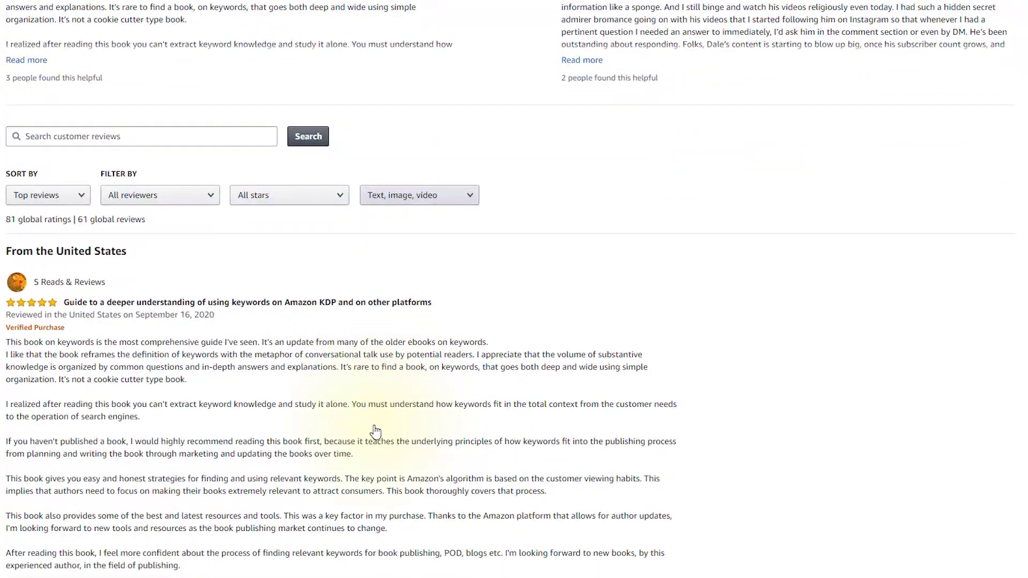
# Step: Examine the Editorial Reviews section on the Amazon product page of the Kindle edition of Amazon Keywords for Books
pyautogui.click(38, 343)
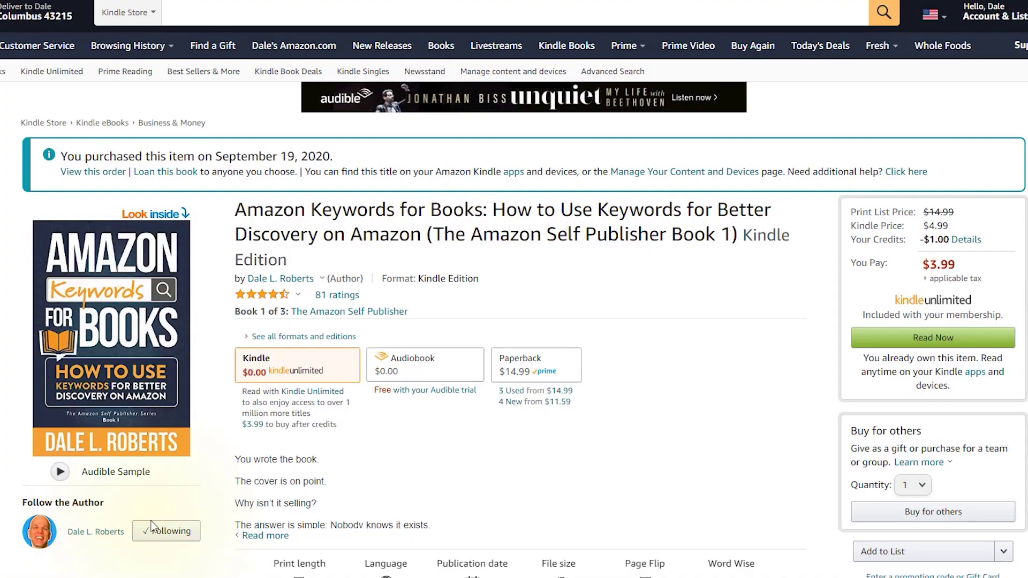
pyautogui.scroll(-20, 233, 381)
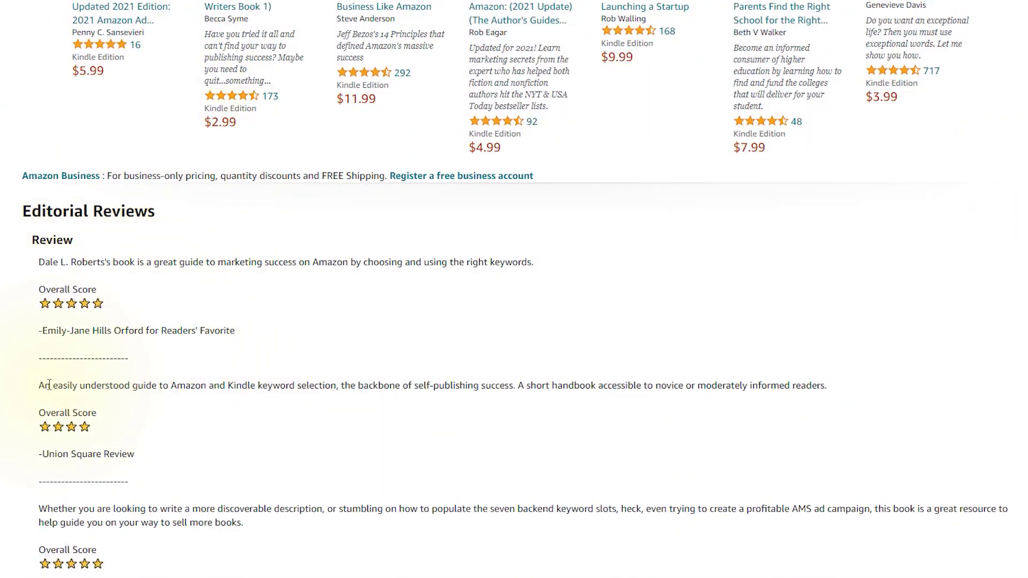
pyautogui.scroll(-15, 48, 384)
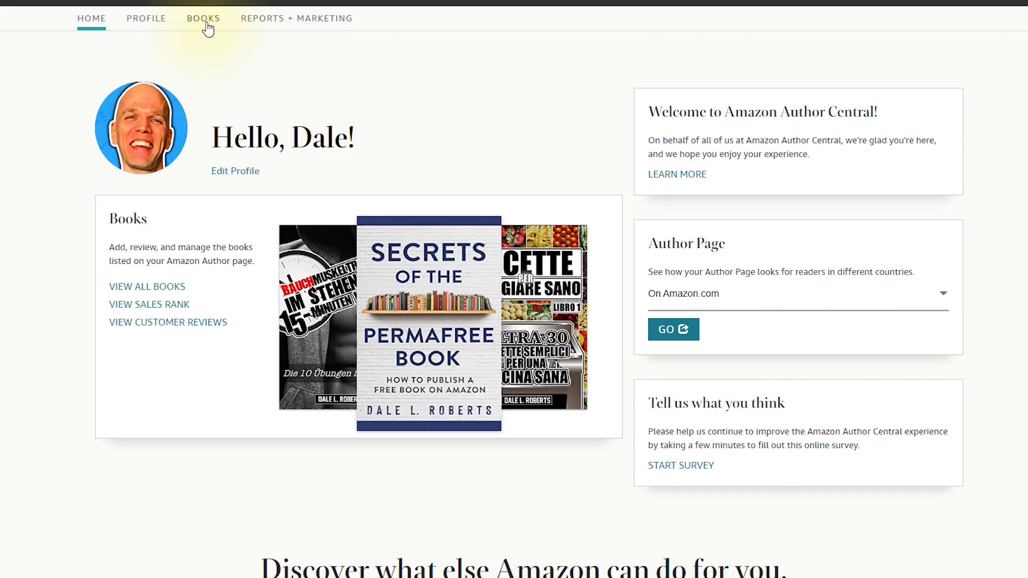
# Step: Show the author's bookshelf in Author Central and choose Amazon.com from its marketplace options
pyautogui.click(206, 20)
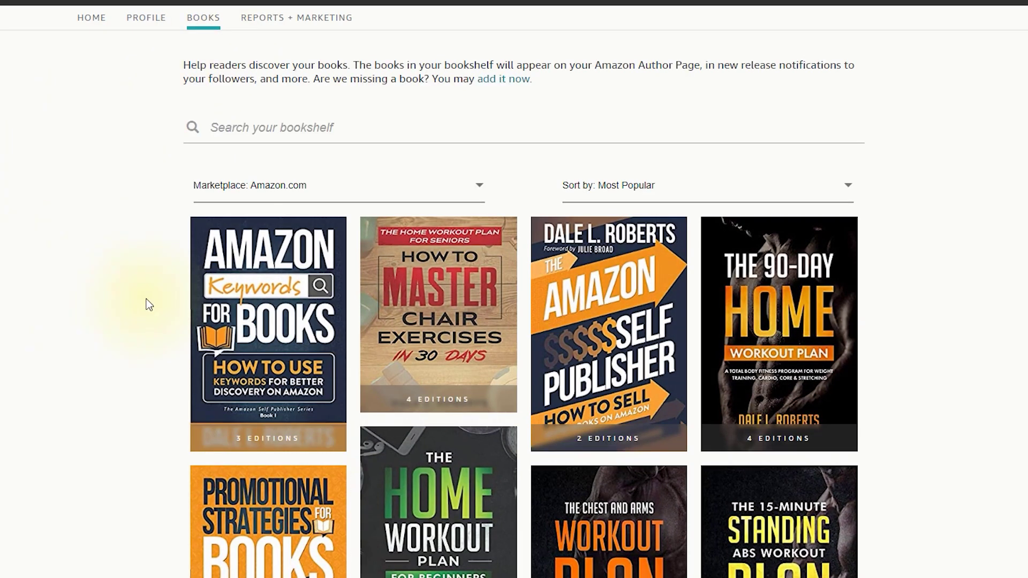
pyautogui.click(289, 190)
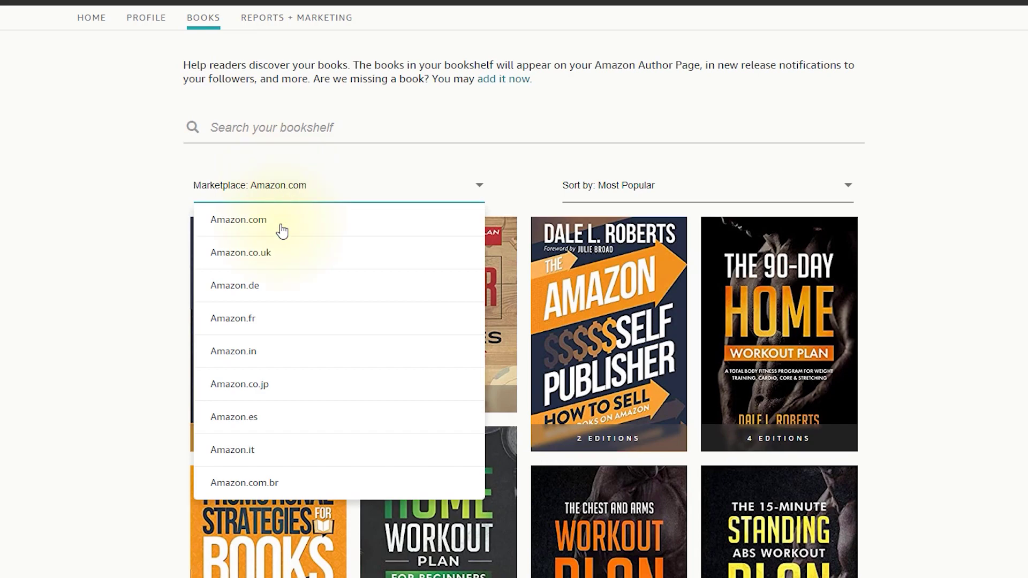
pyautogui.click(239, 221)
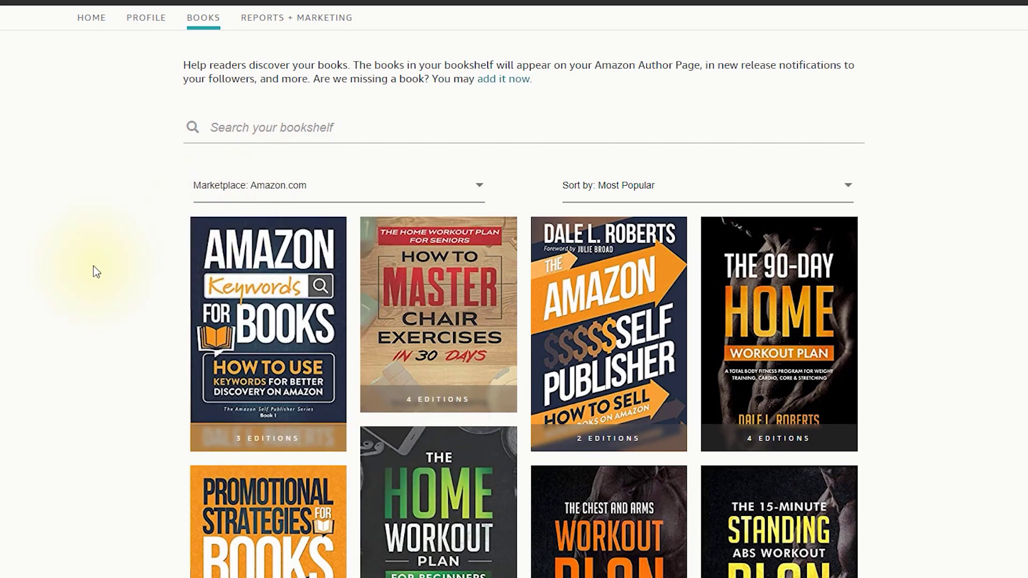
# Step: Open the Kindle edition of Amazon Keywords for Books from the bookshelf and read through its editable editorial review entries
pyautogui.click(267, 323)
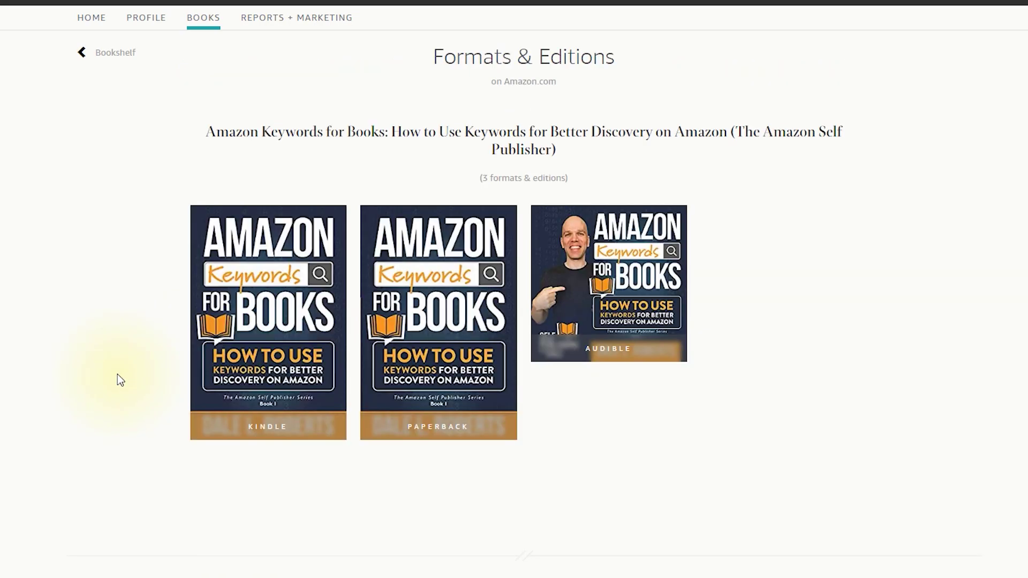
pyautogui.click(266, 320)
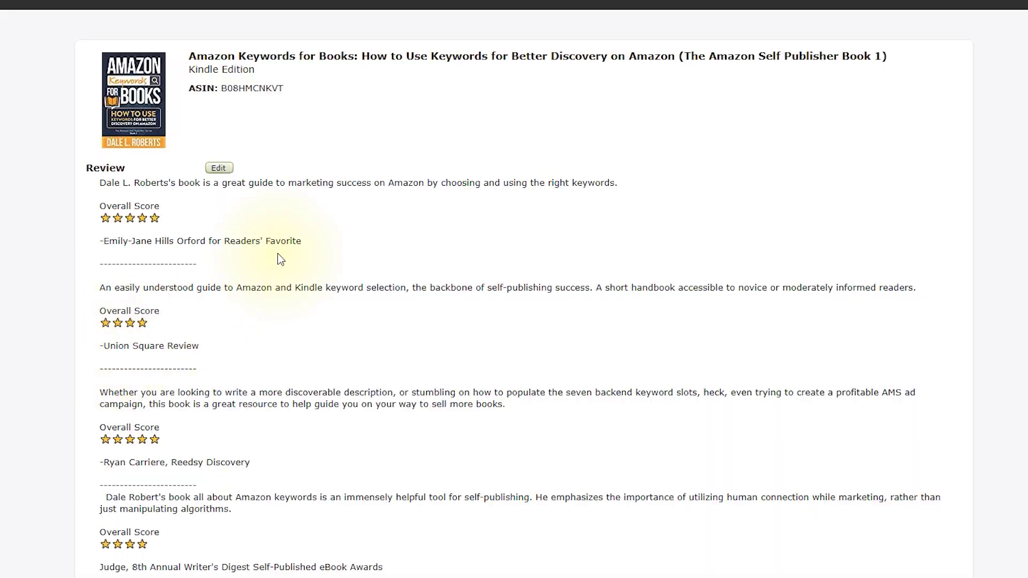
pyautogui.scroll(-15, 280, 260)
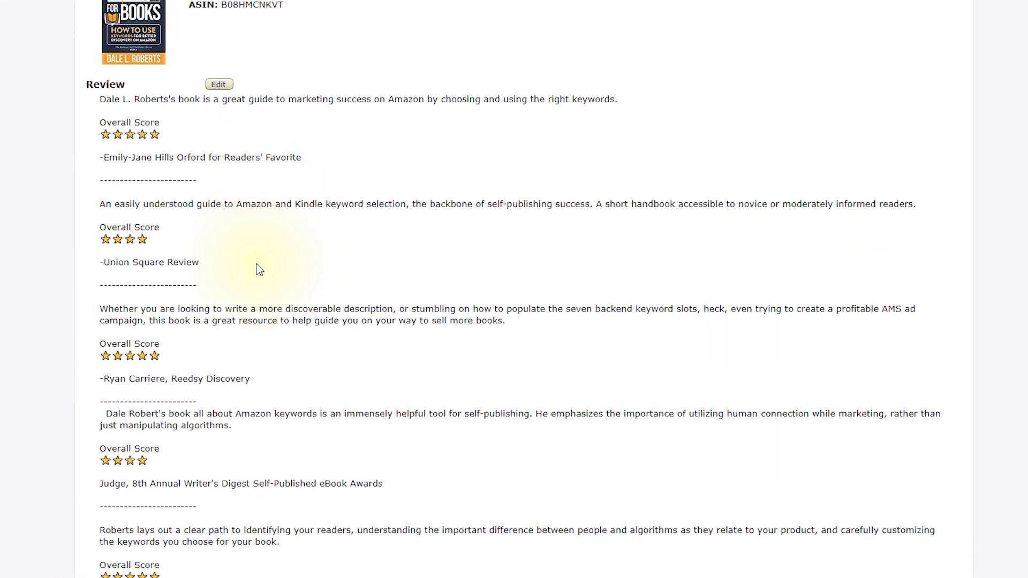
pyautogui.scroll(-2, 245, 284)
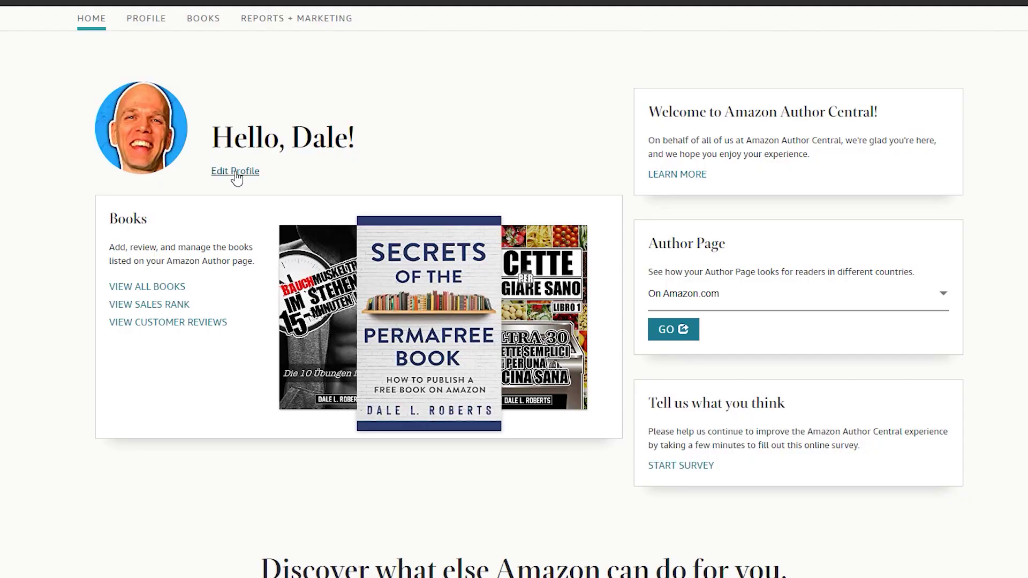
# Step: Look at the form for adding an RSS feed to the author profile and read the Blog Feeds (US Only) help topic
pyautogui.click(236, 171)
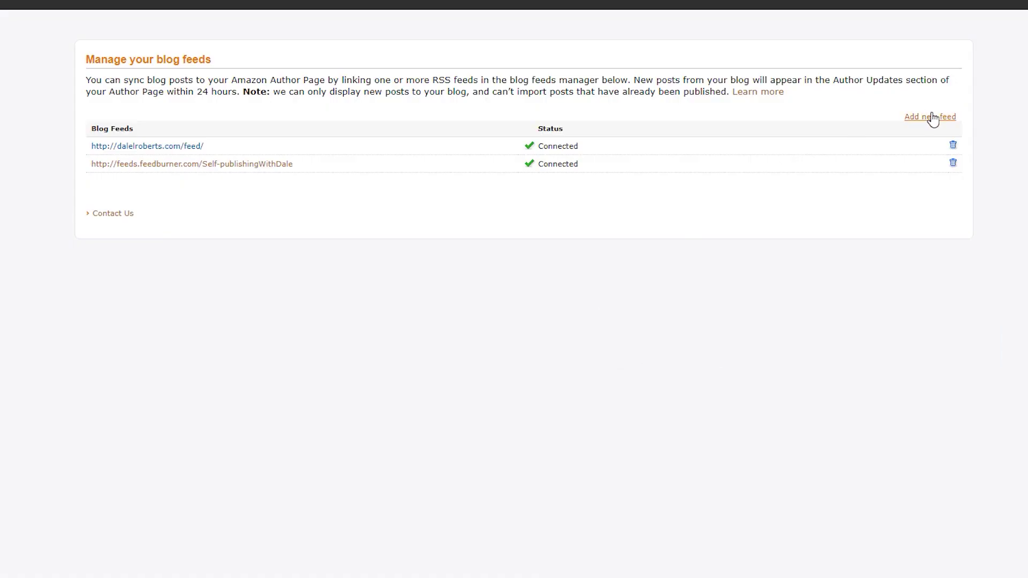
pyautogui.click(932, 117)
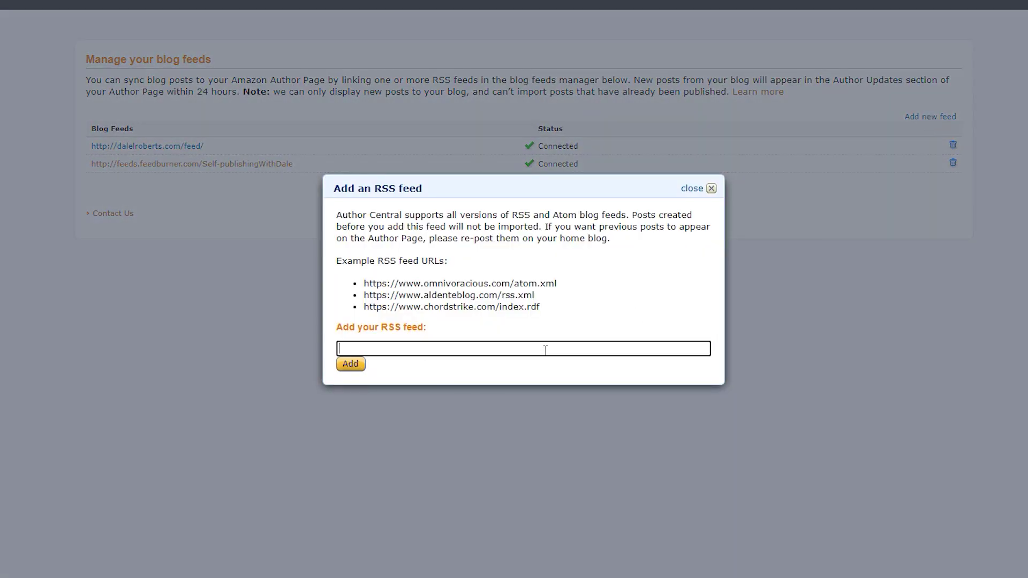
pyautogui.click(695, 190)
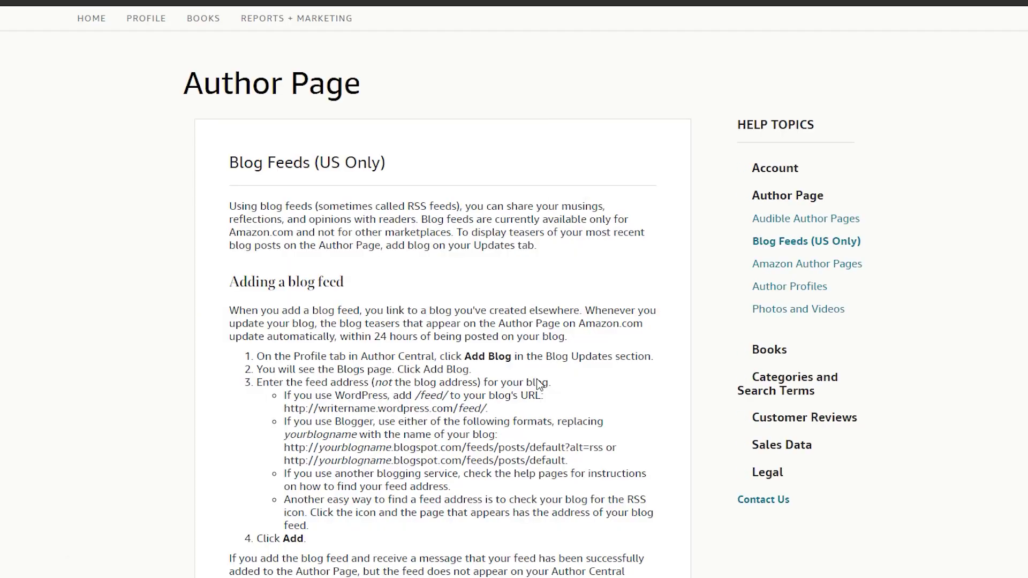
pyautogui.scroll(-5, 208, 305)
pyautogui.scroll(-2, 208, 307)
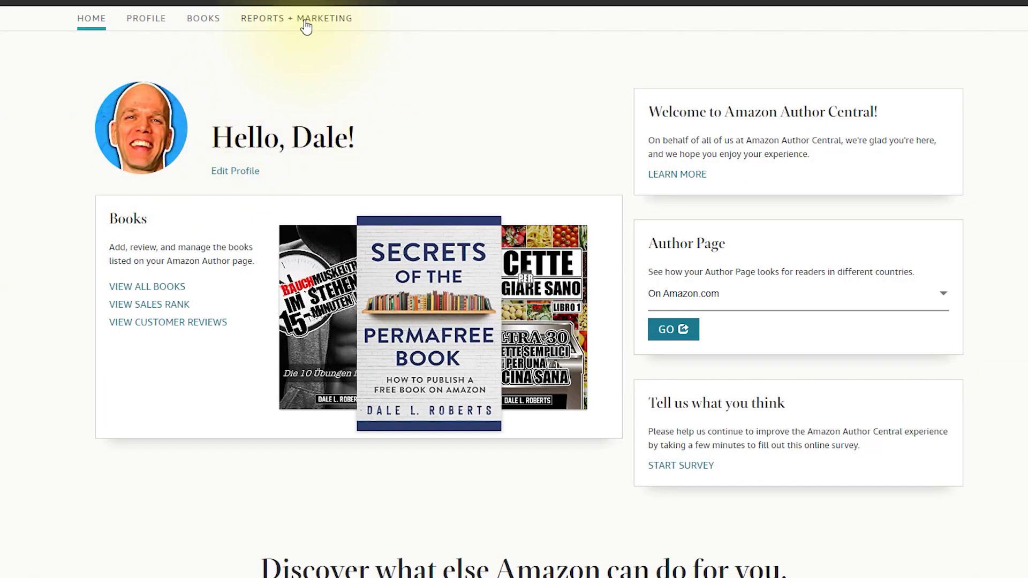
# Step: View the BookScan Weekly Sales report and page through the titles in its book filter, leaving it on All Books
pyautogui.click(306, 26)
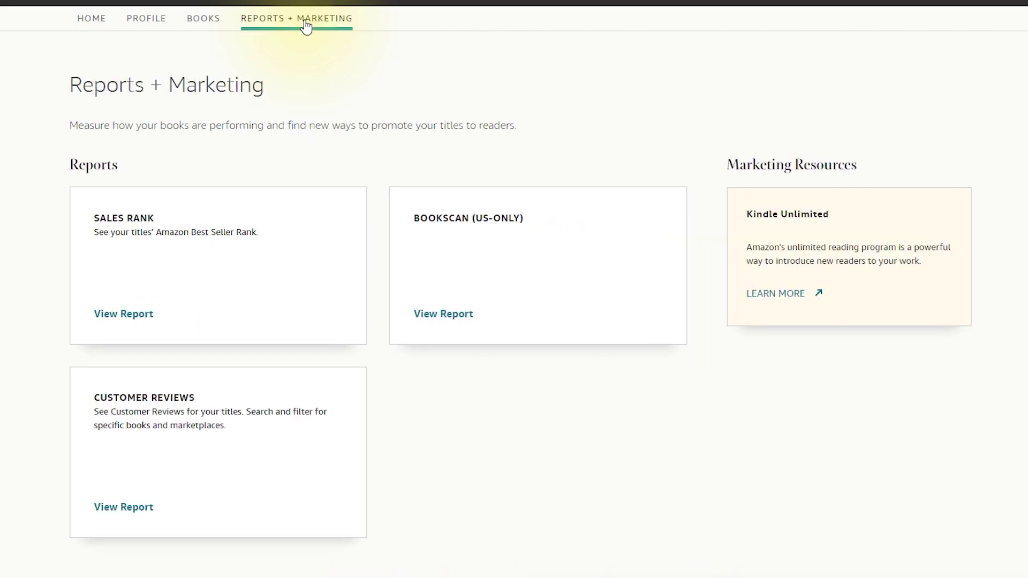
pyautogui.click(434, 318)
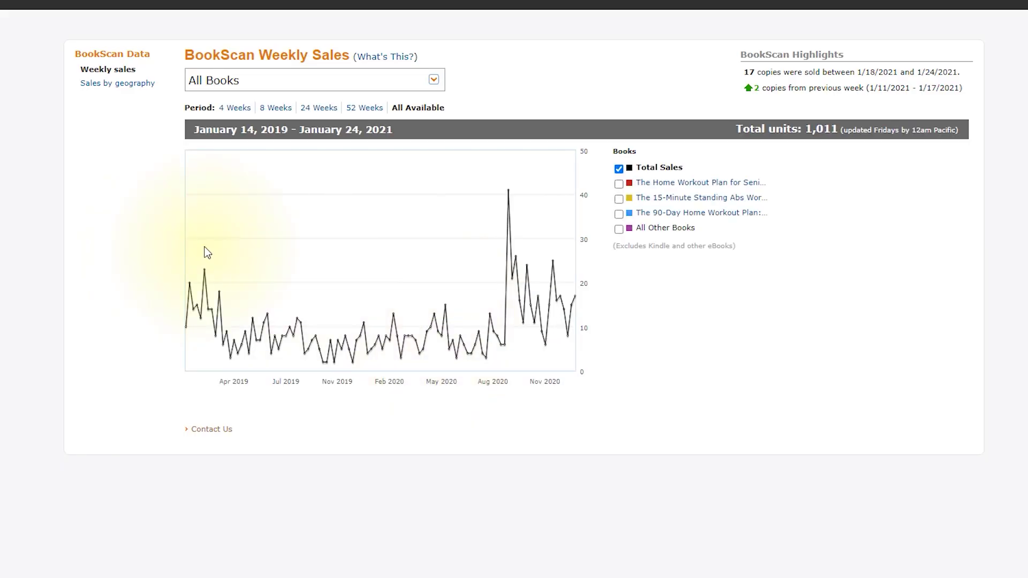
pyautogui.click(434, 80)
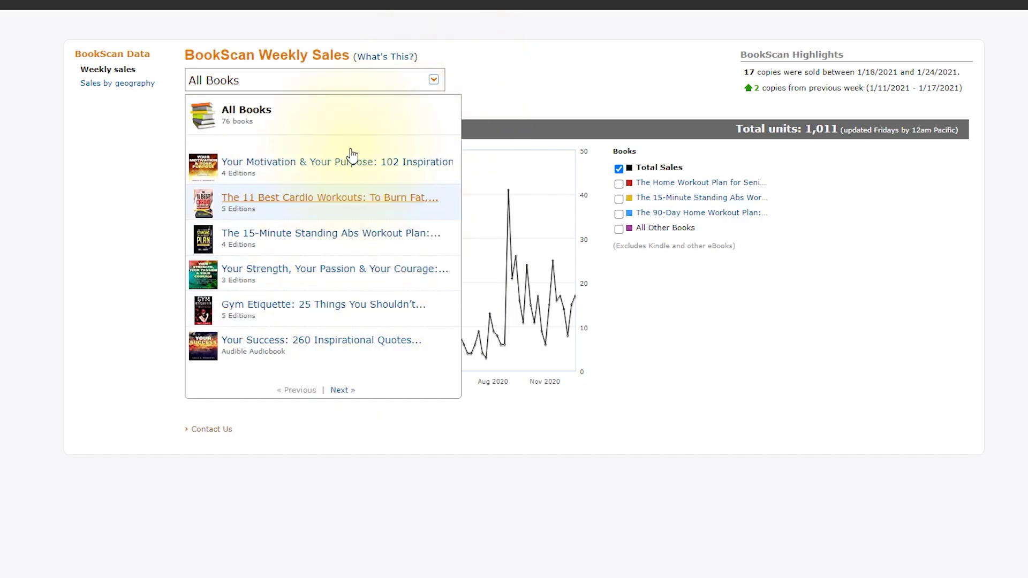
pyautogui.click(342, 391)
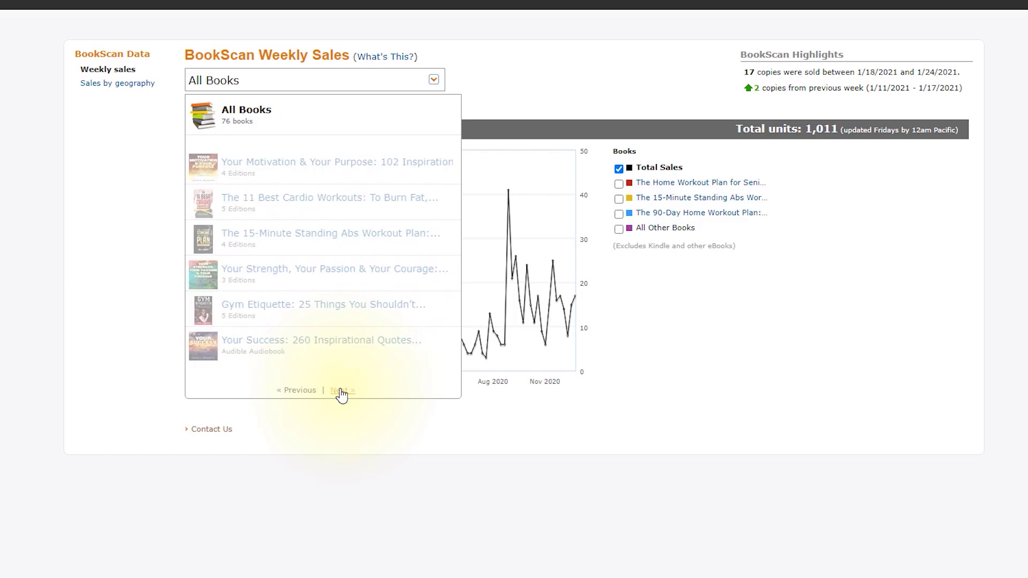
pyautogui.click(342, 391)
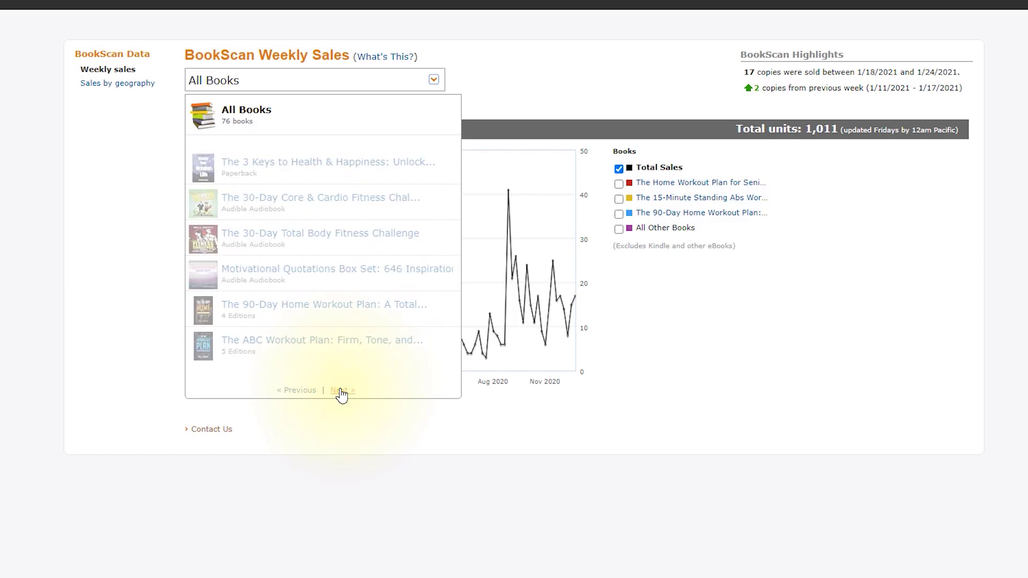
pyautogui.click(472, 86)
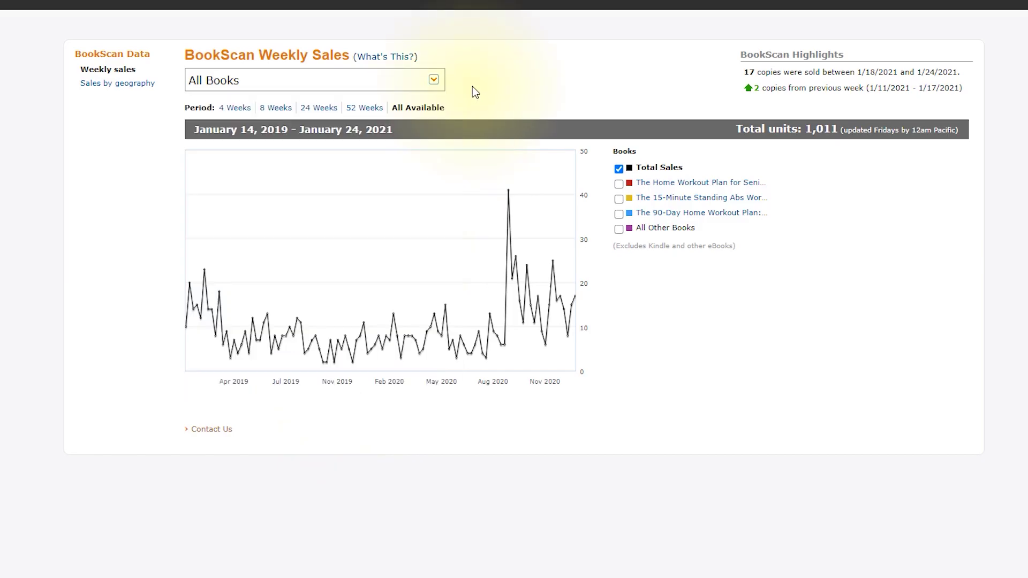
# Step: View the BookScan weekly sales of all books over 52, 24, 8 and 4 weeks in turn
pyautogui.click(362, 110)
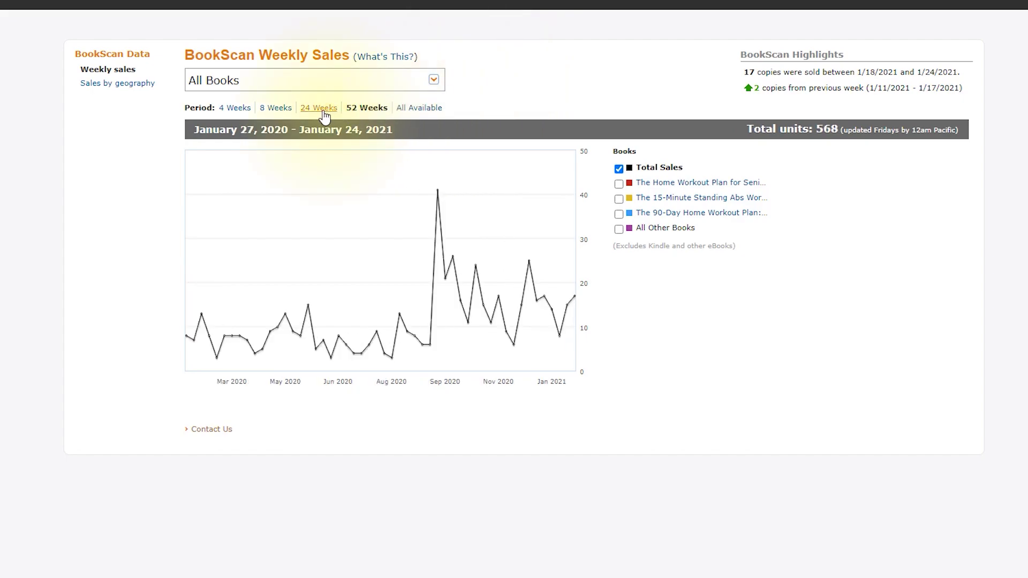
pyautogui.click(319, 110)
pyautogui.click(277, 110)
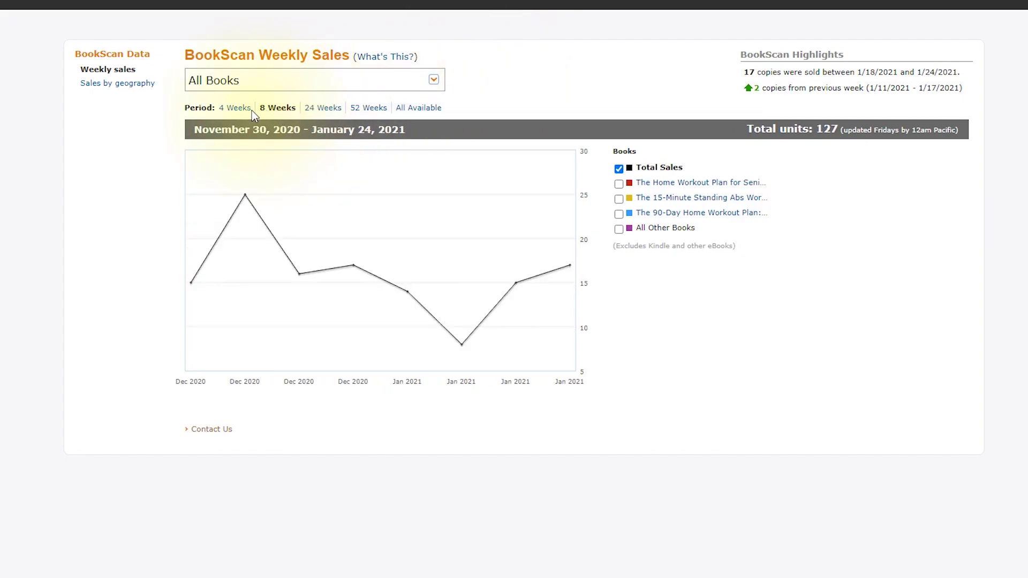
pyautogui.click(241, 109)
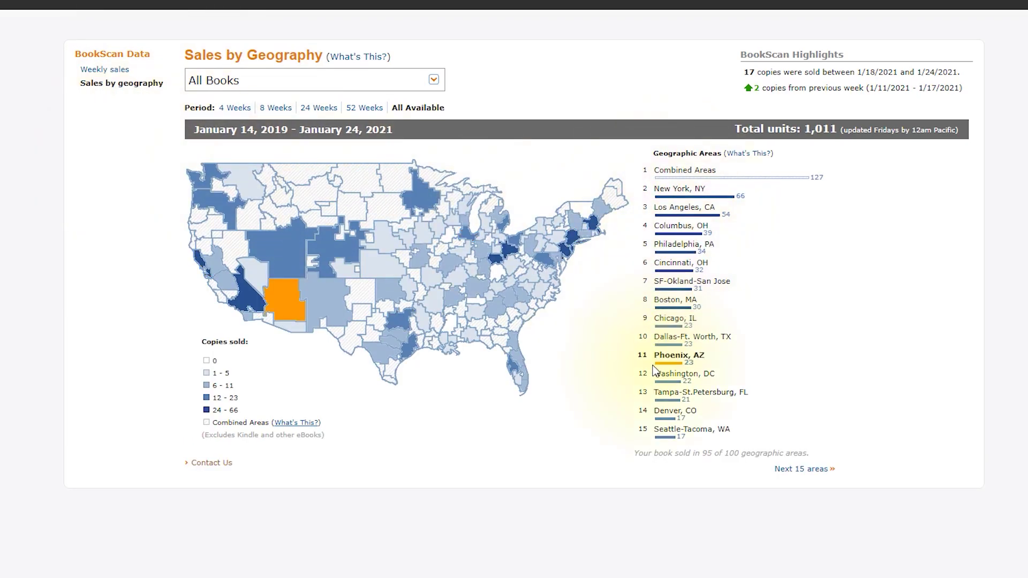
# Step: Page through the ranked geographic areas of the BookScan Sales by Geography report up to areas 46 to 60
pyautogui.click(784, 472)
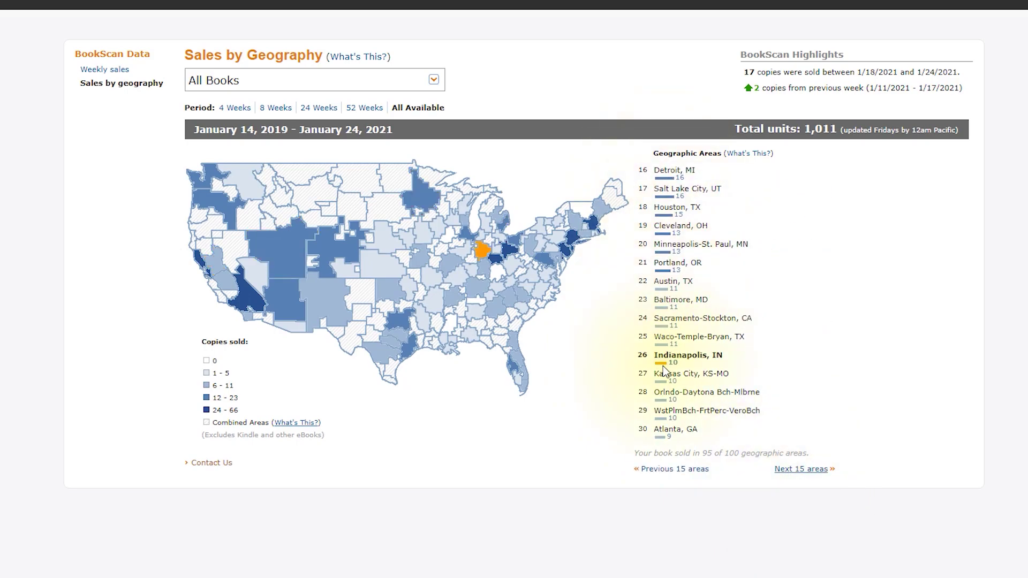
pyautogui.click(783, 470)
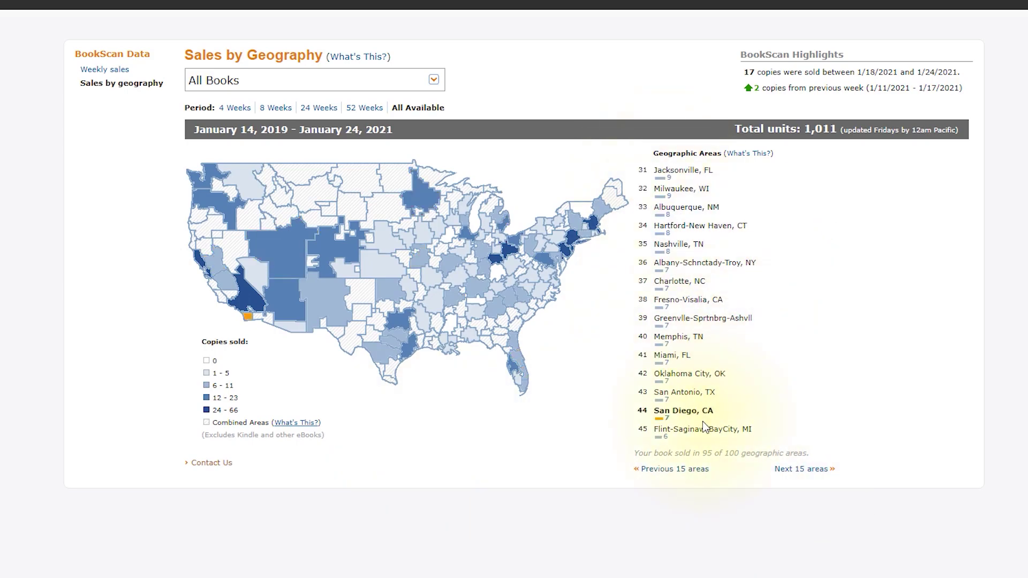
pyautogui.click(783, 470)
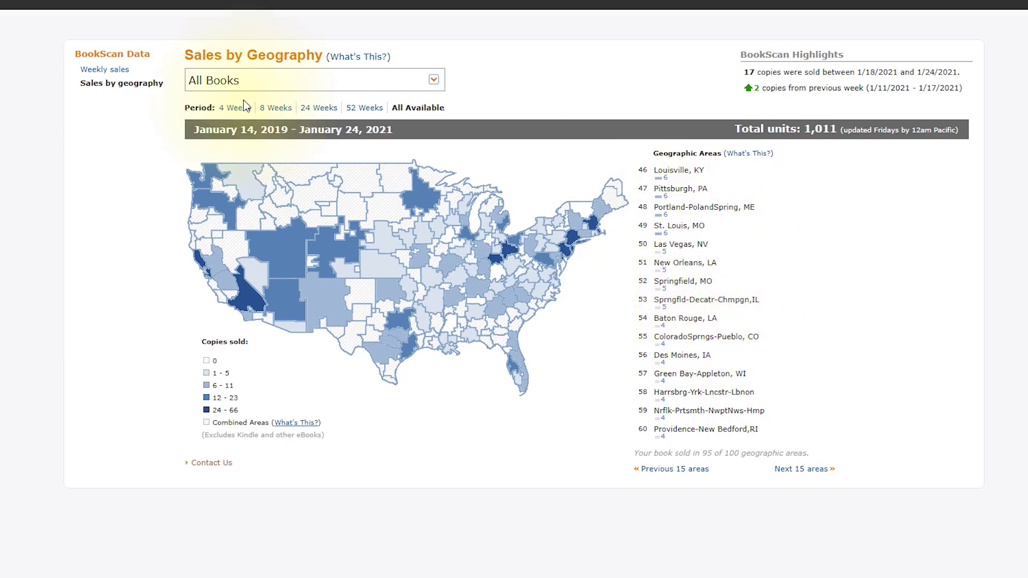